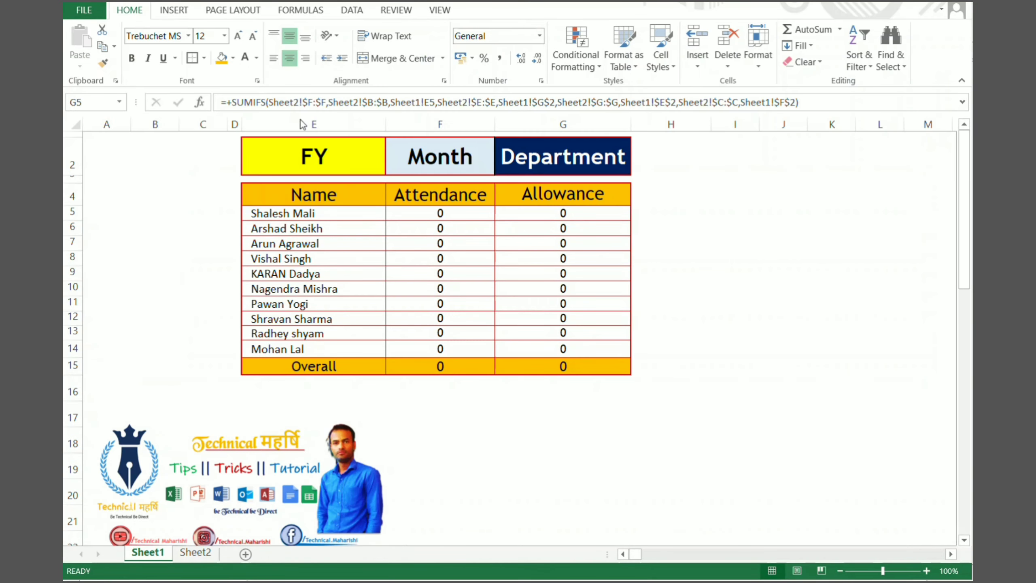
# - Inspect the drop-down choices offered by the FY, Month and Department header cells
pyautogui.click(271, 178)
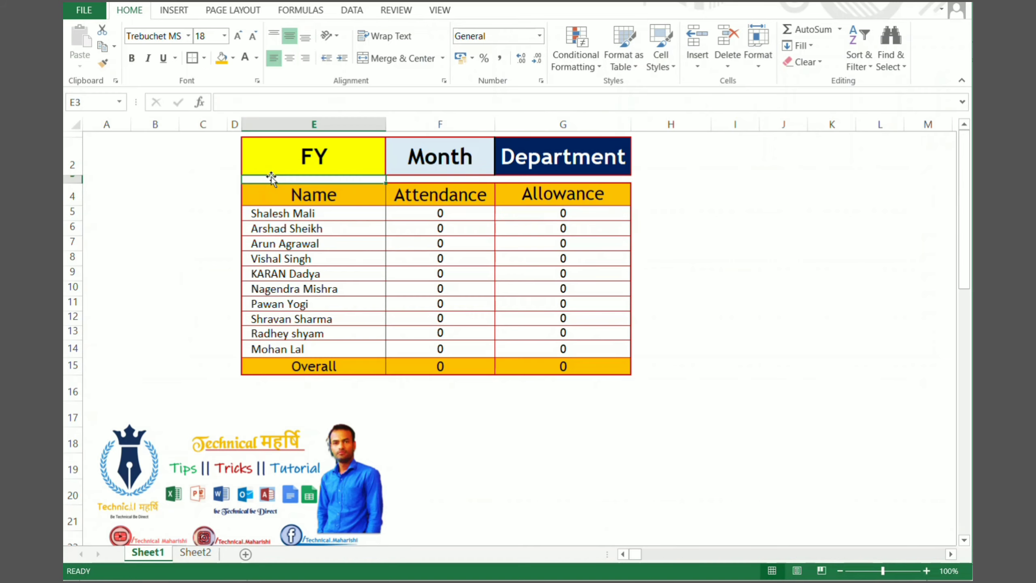
pyautogui.click(288, 161)
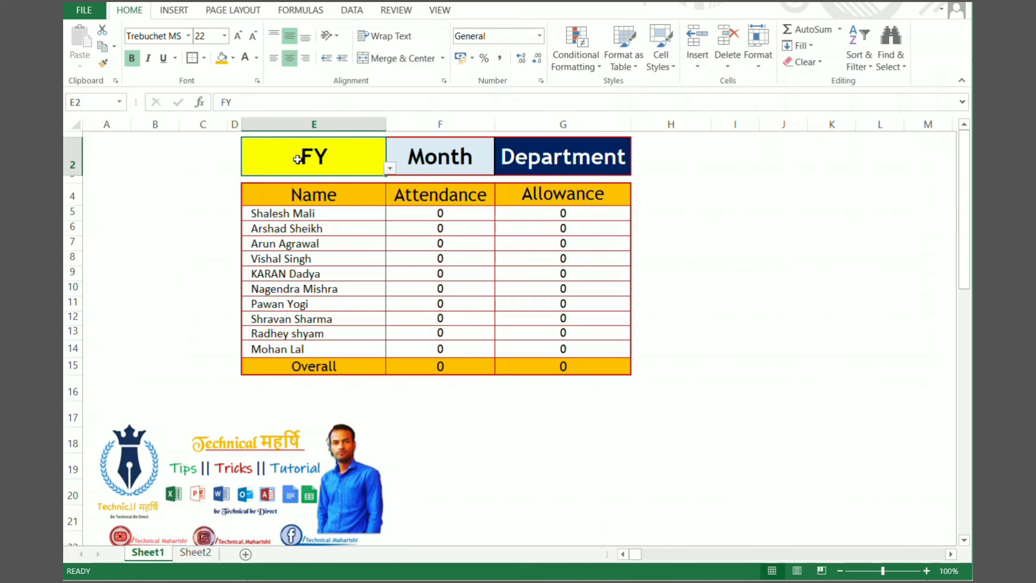
pyautogui.click(390, 168)
pyautogui.click(390, 168)
pyautogui.click(489, 174)
pyautogui.click(499, 169)
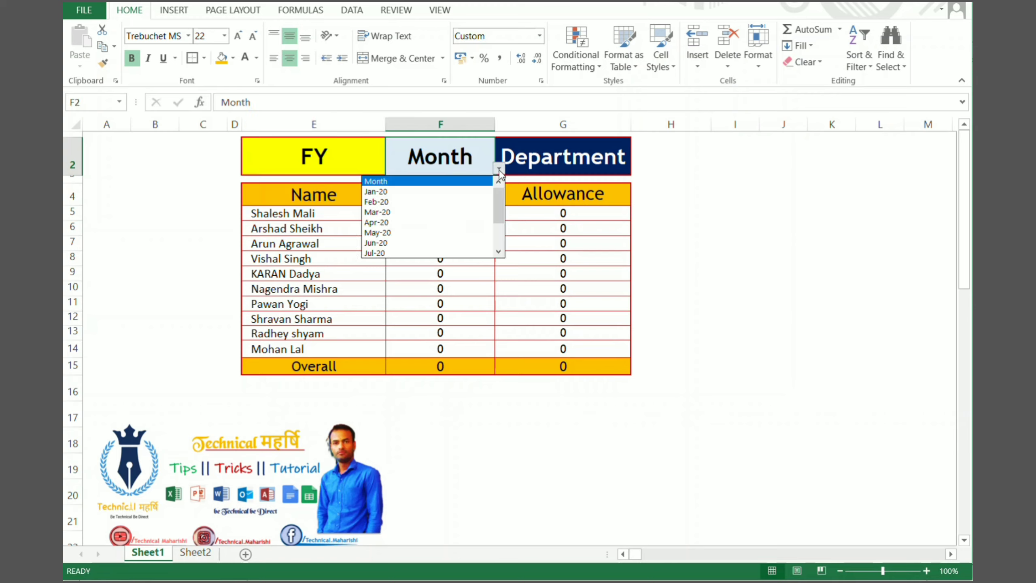
pyautogui.click(499, 168)
pyautogui.click(623, 172)
pyautogui.click(635, 168)
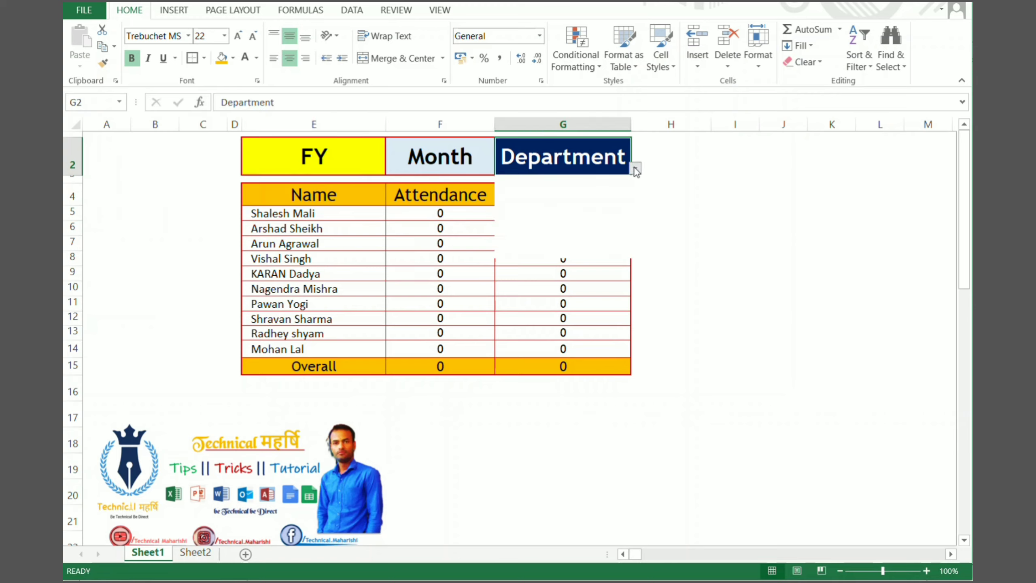
pyautogui.click(677, 175)
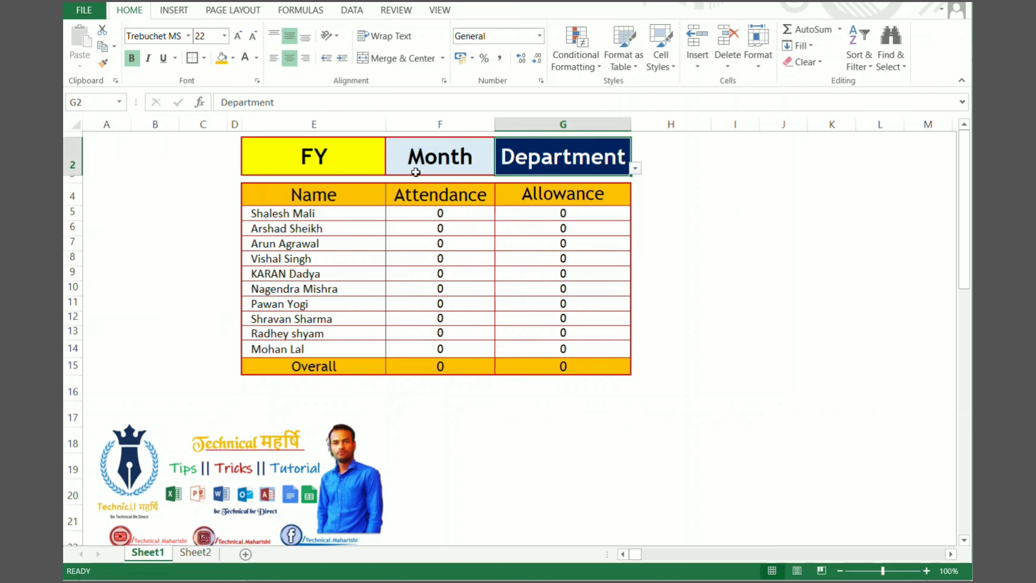
# - Filter the attendance and allowance report by financial year 2020-2021, month Jan-20 and department Energy
pyautogui.click(341, 159)
pyautogui.click(390, 168)
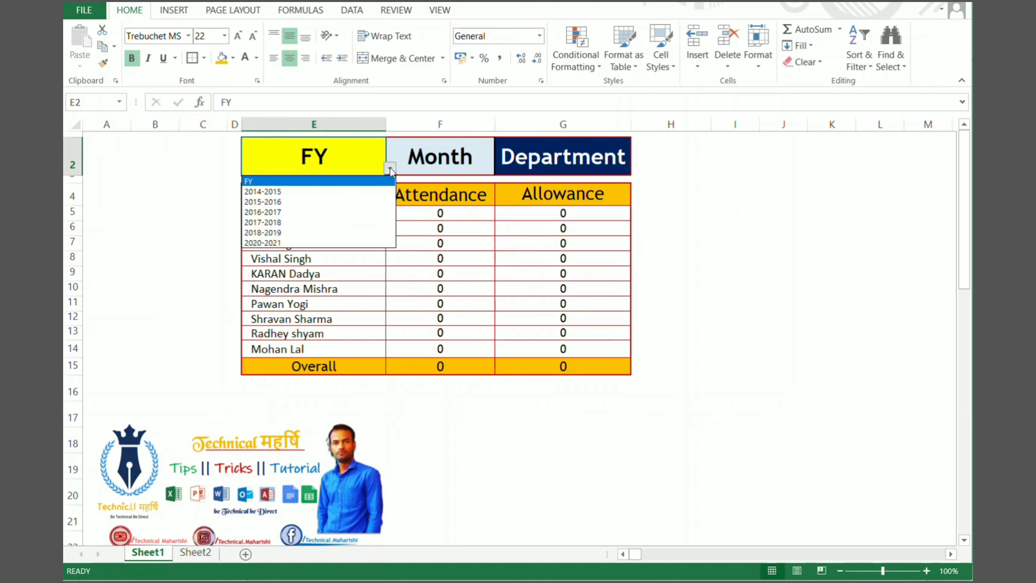
pyautogui.click(282, 244)
pyautogui.click(469, 155)
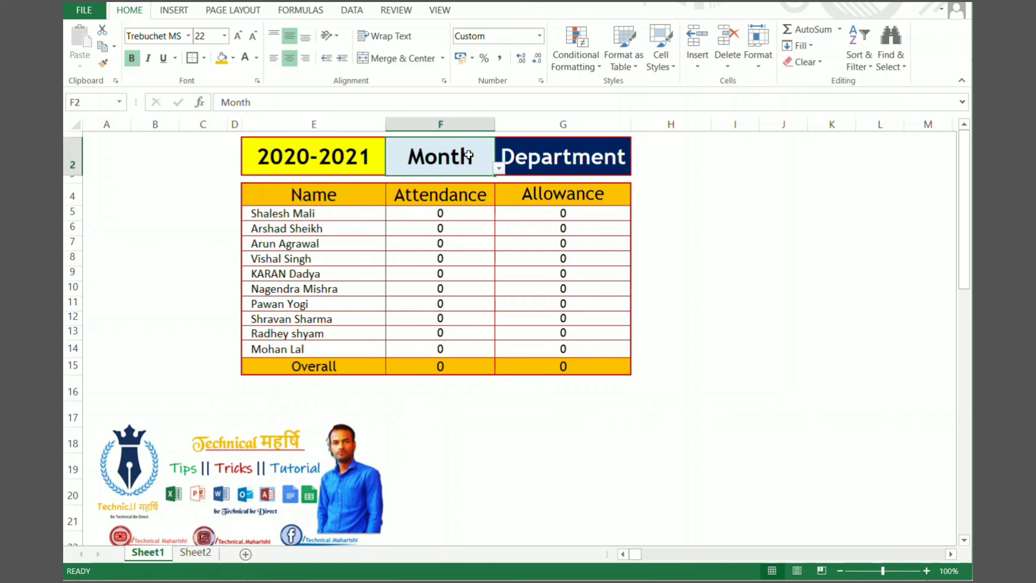
pyautogui.click(499, 168)
pyautogui.click(426, 182)
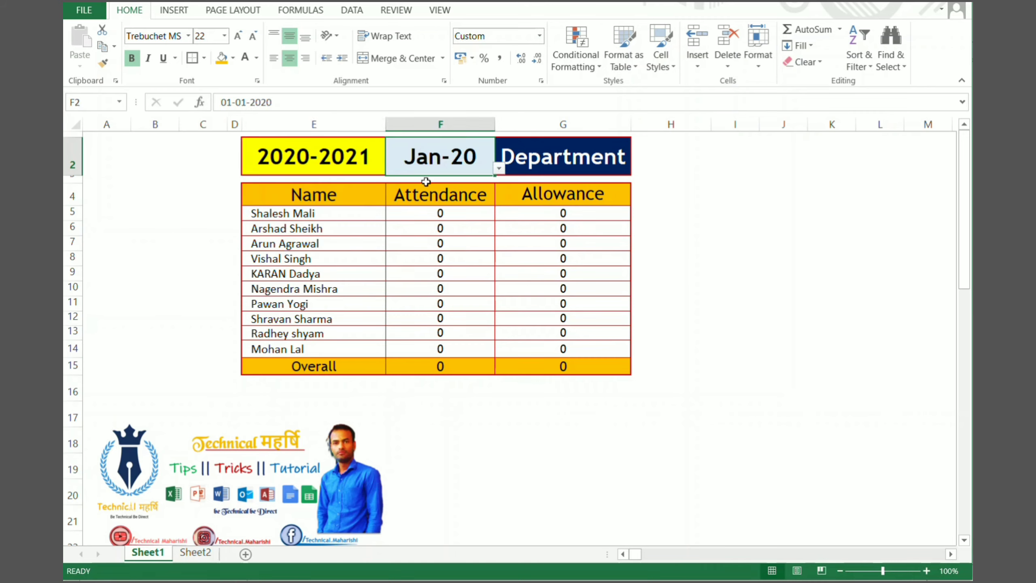
pyautogui.click(593, 154)
pyautogui.click(635, 168)
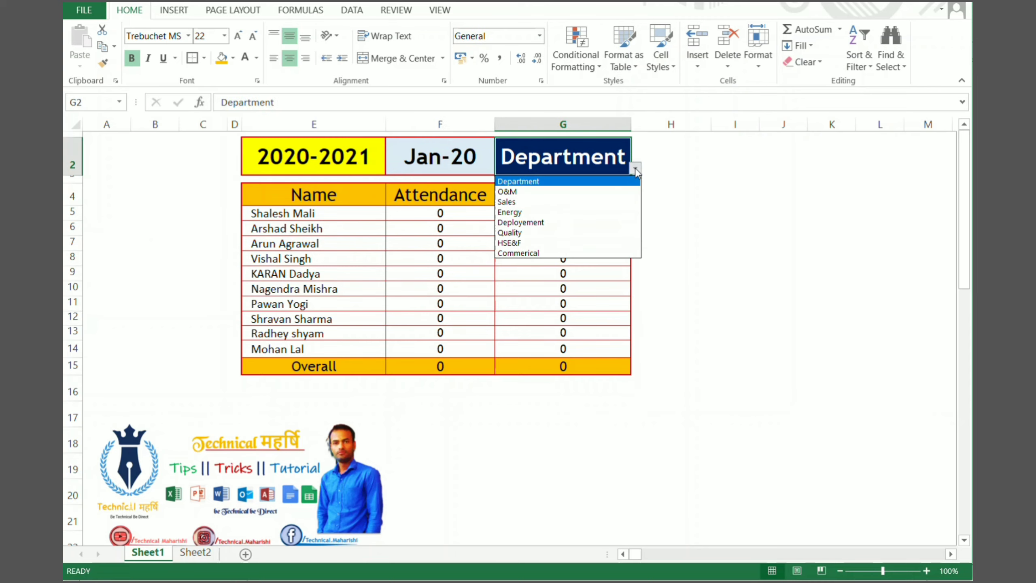
pyautogui.click(527, 212)
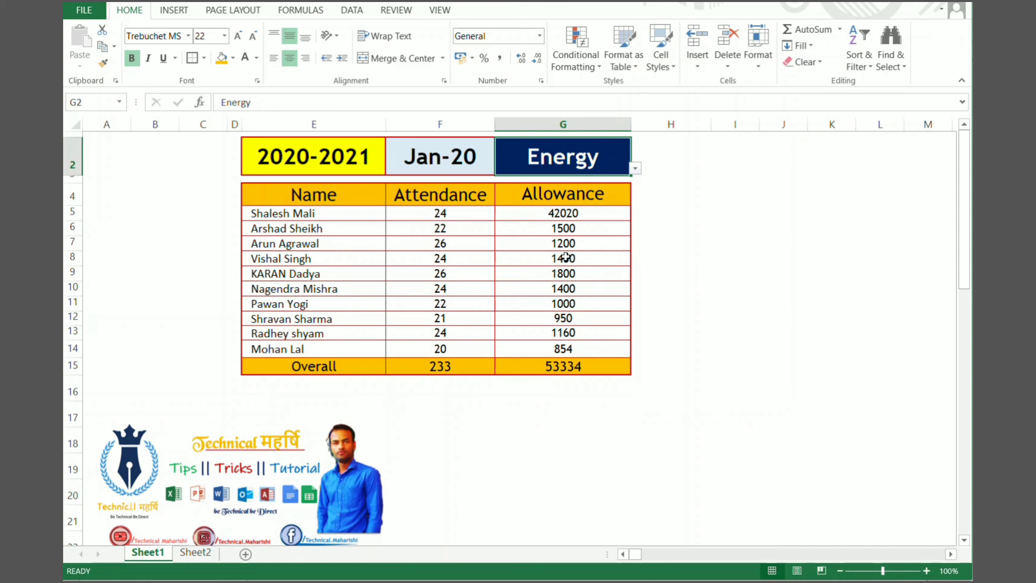
# - Review the financial year choices in cell E2's drop-down list, keeping 2020-2021 selected
pyautogui.click(330, 161)
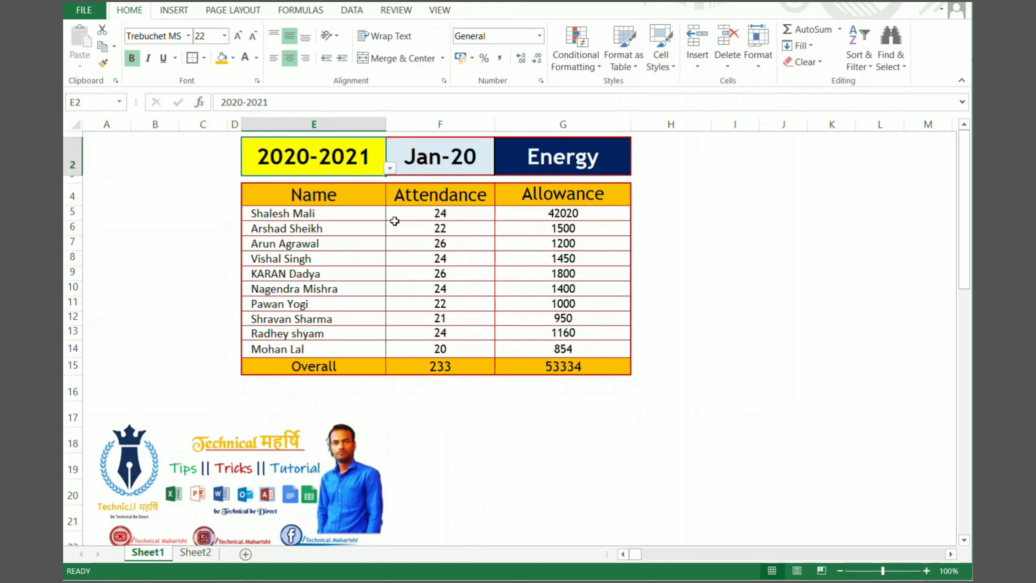
pyautogui.click(390, 168)
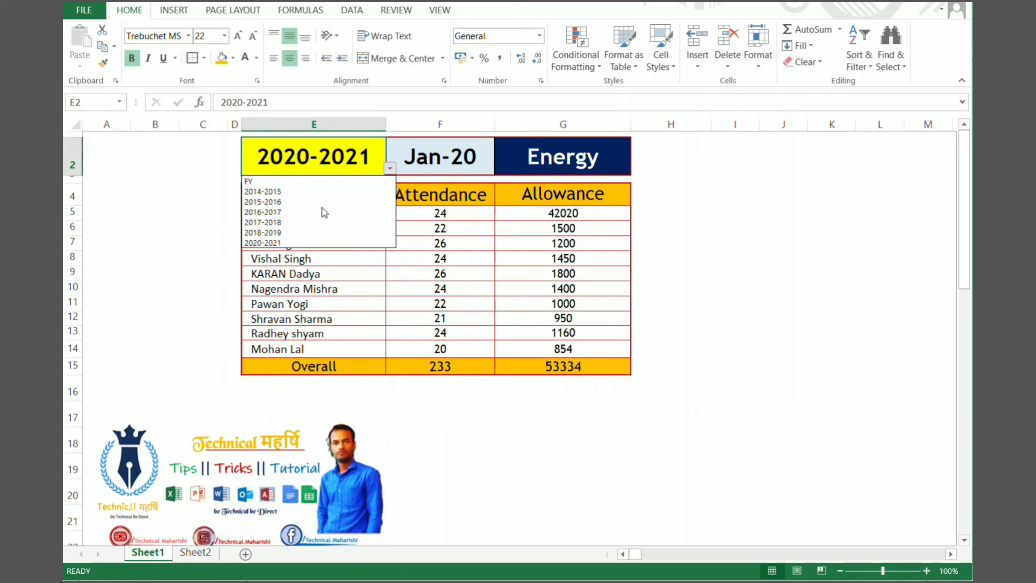
pyautogui.click(313, 244)
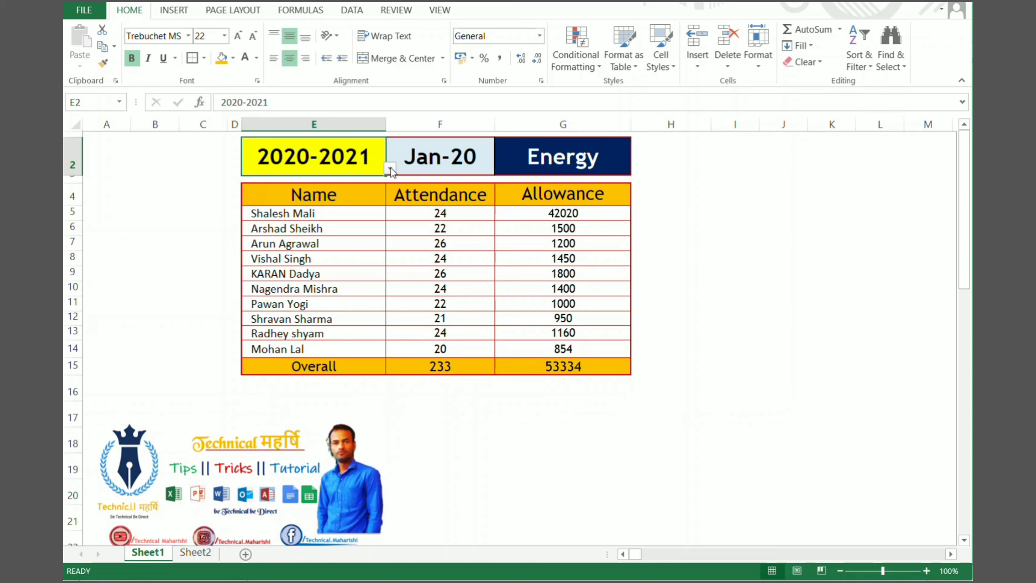
pyautogui.click(352, 10)
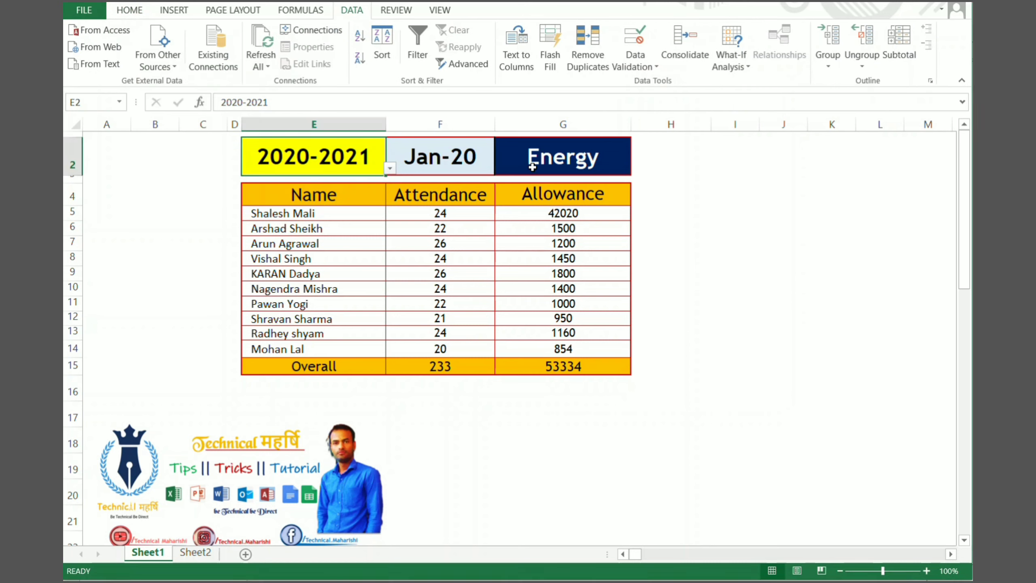
pyautogui.click(587, 159)
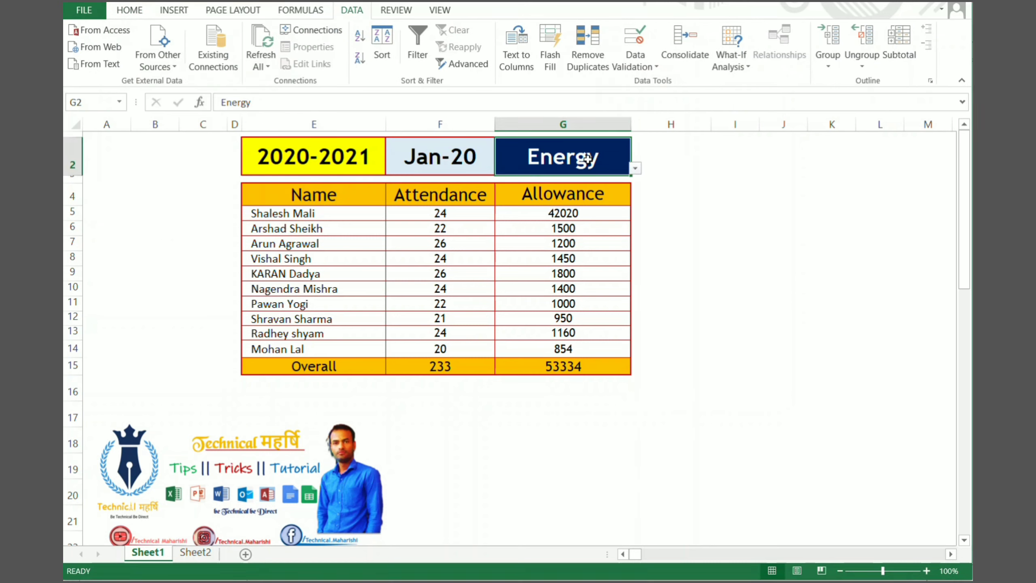
pyautogui.click(469, 155)
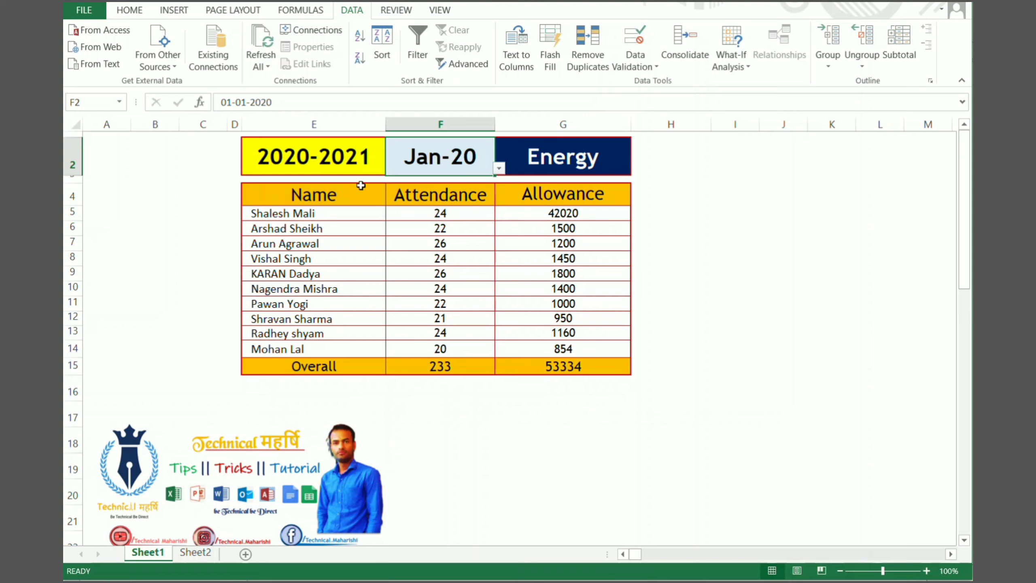
pyautogui.click(357, 161)
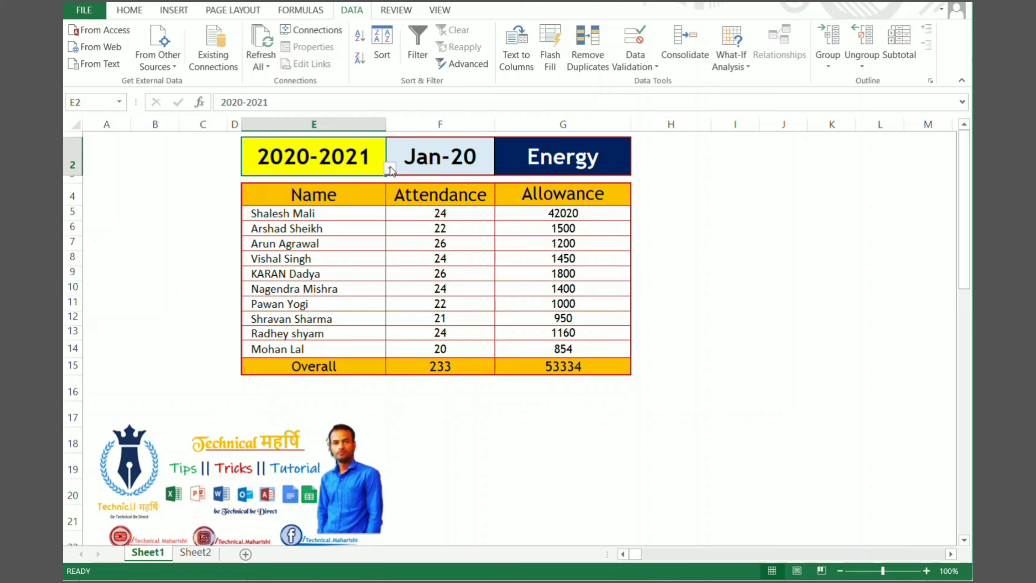
pyautogui.click(390, 167)
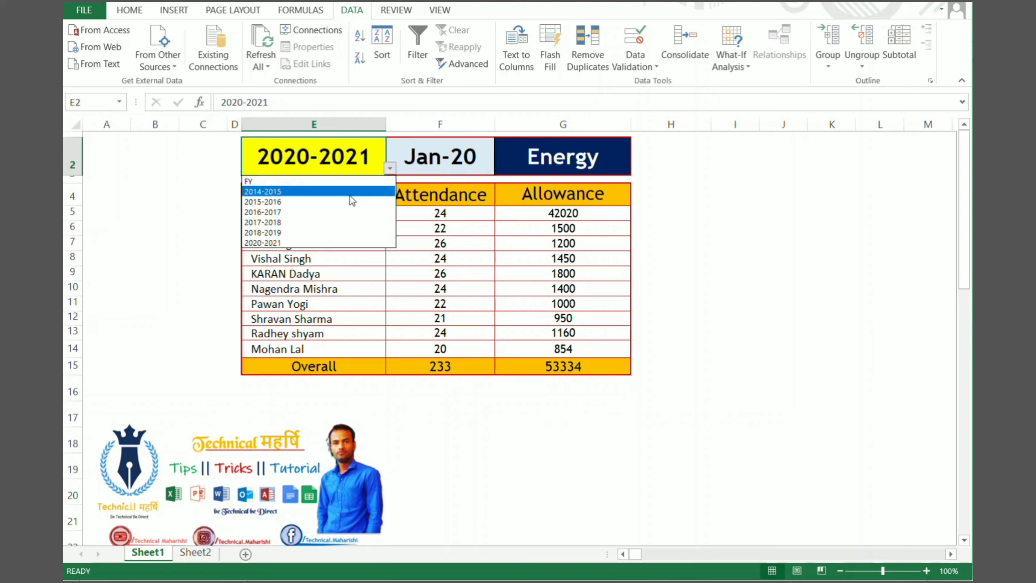
pyautogui.click(302, 243)
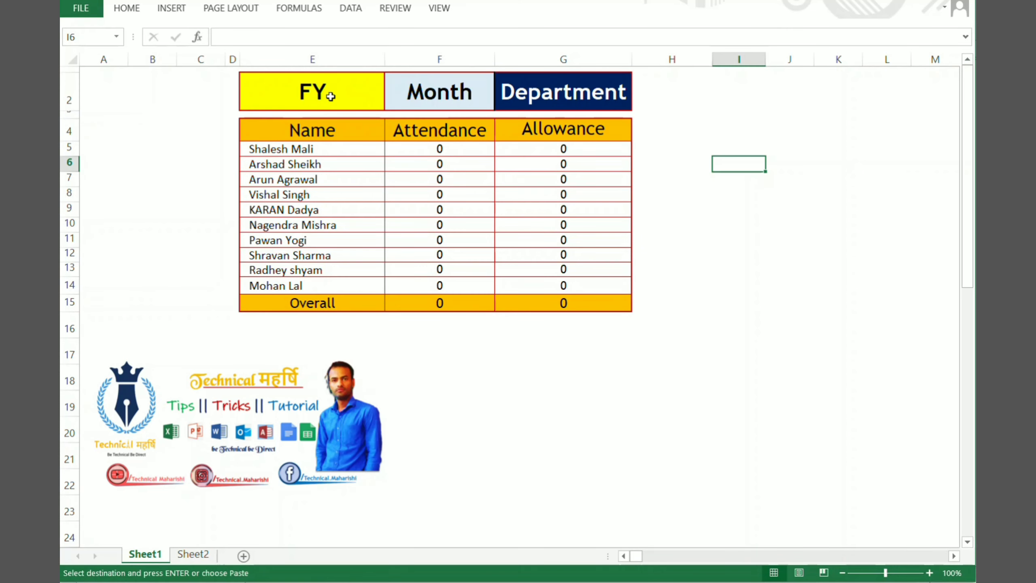
# - Check header cells E2, F2 and G2 for existing drop-down lists
pyautogui.moveTo(330, 96); pyautogui.dragTo(560, 86)
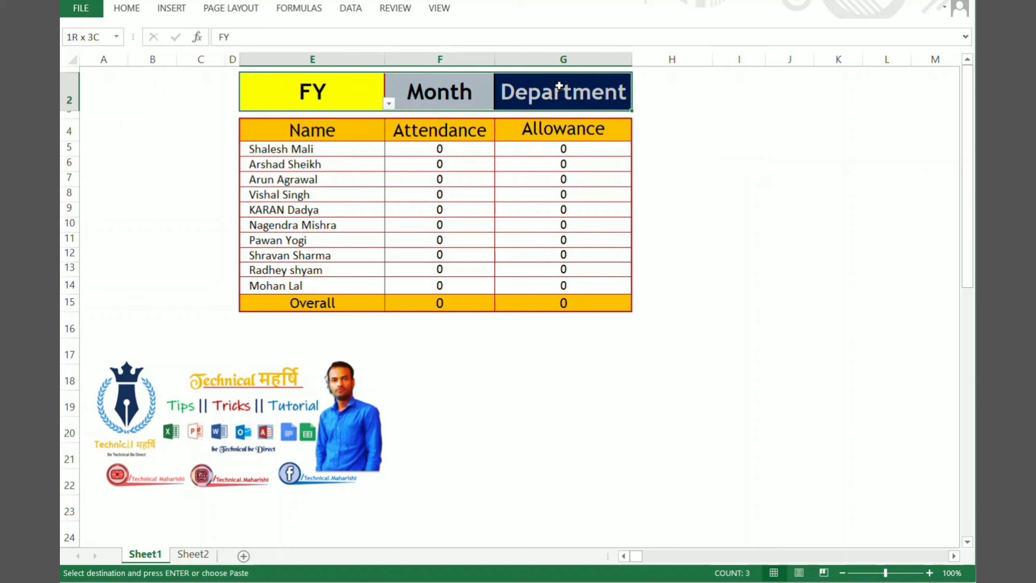
pyautogui.click(340, 97)
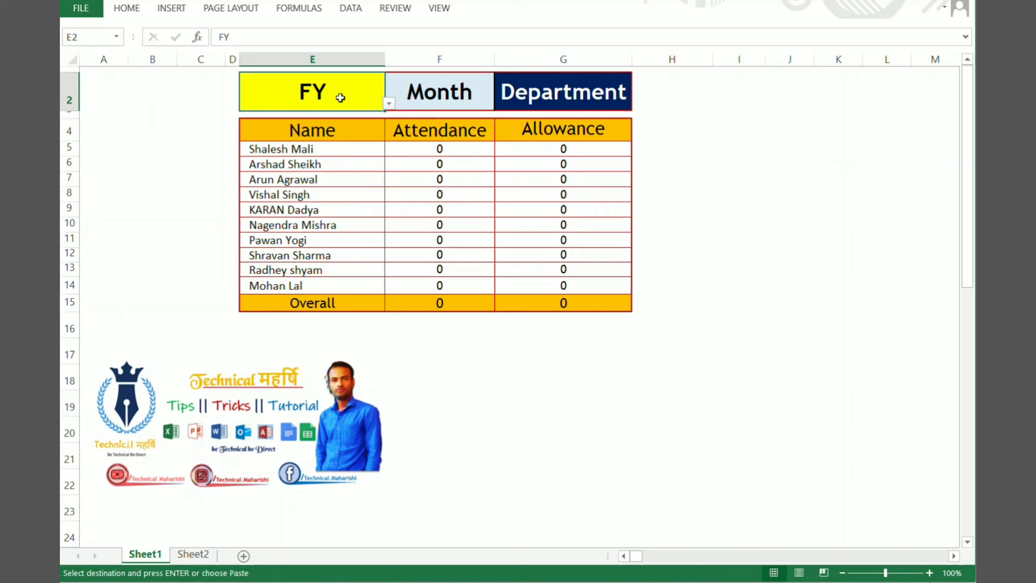
pyautogui.click(389, 104)
pyautogui.click(446, 96)
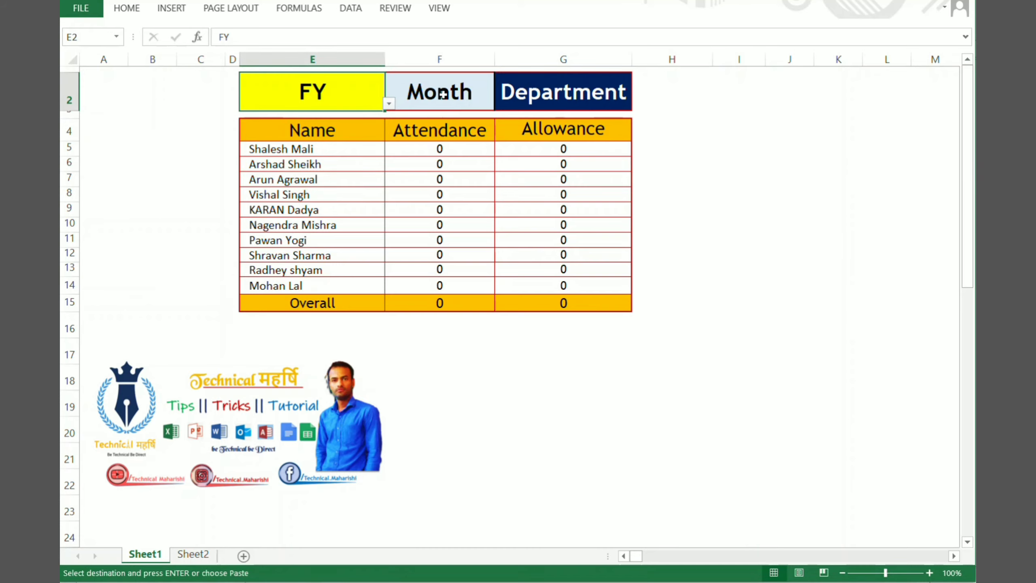
pyautogui.click(550, 90)
pyautogui.click(461, 91)
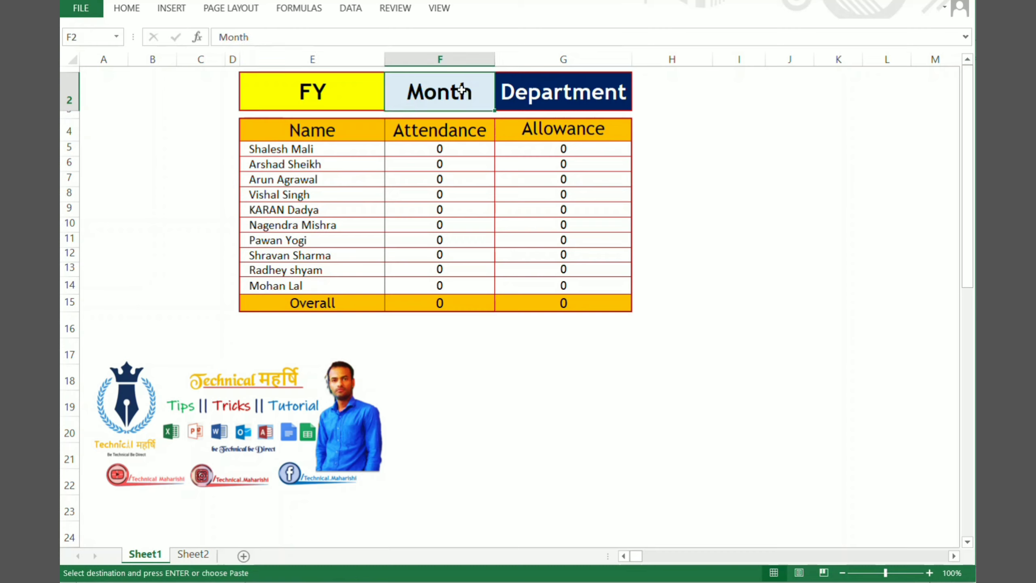
pyautogui.click(380, 88)
pyautogui.click(389, 104)
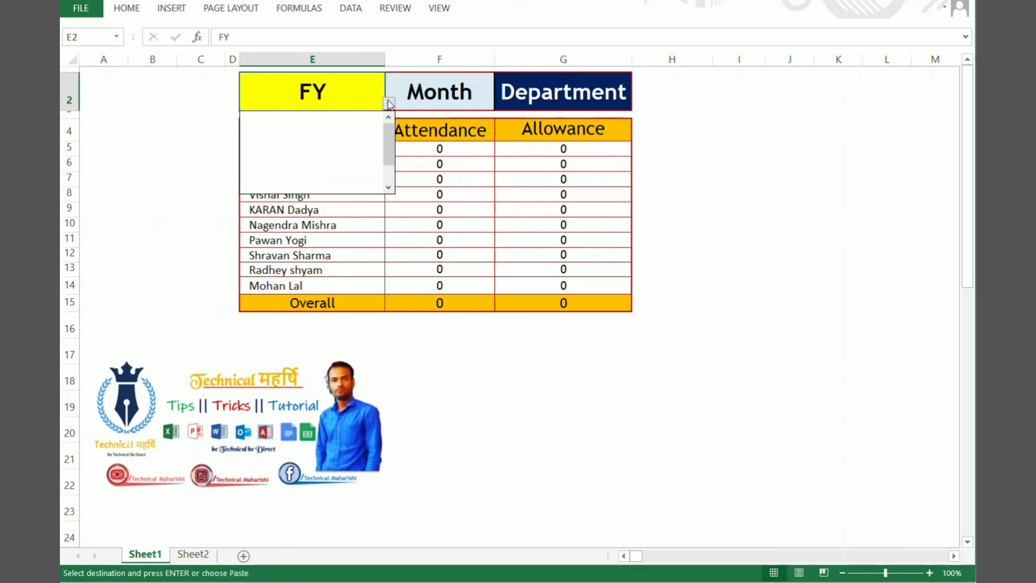
pyautogui.click(436, 99)
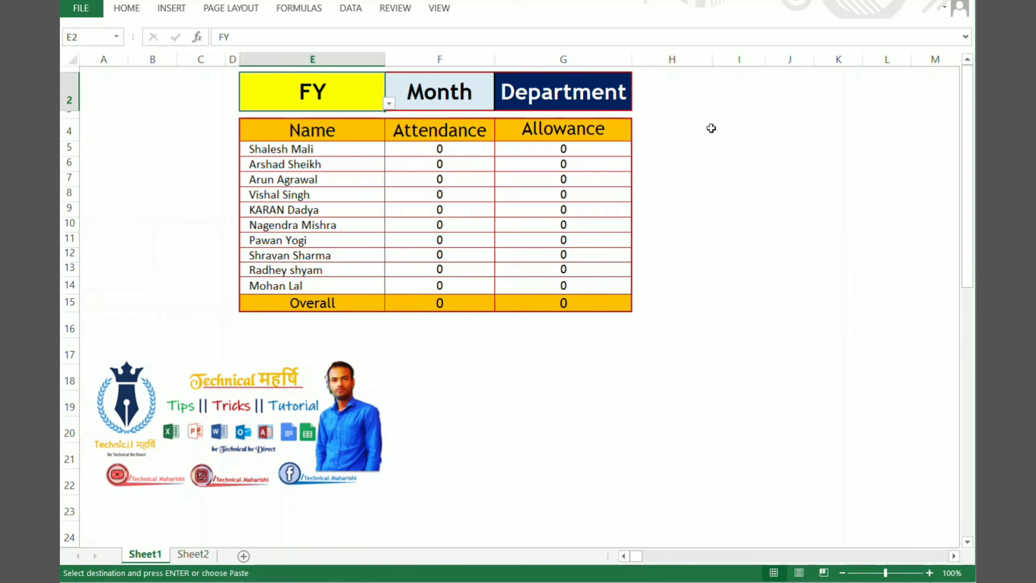
# - Paste the copied FY list, from 2014-2015 to 2020-2021, starting in cell I4
pyautogui.click(754, 128)
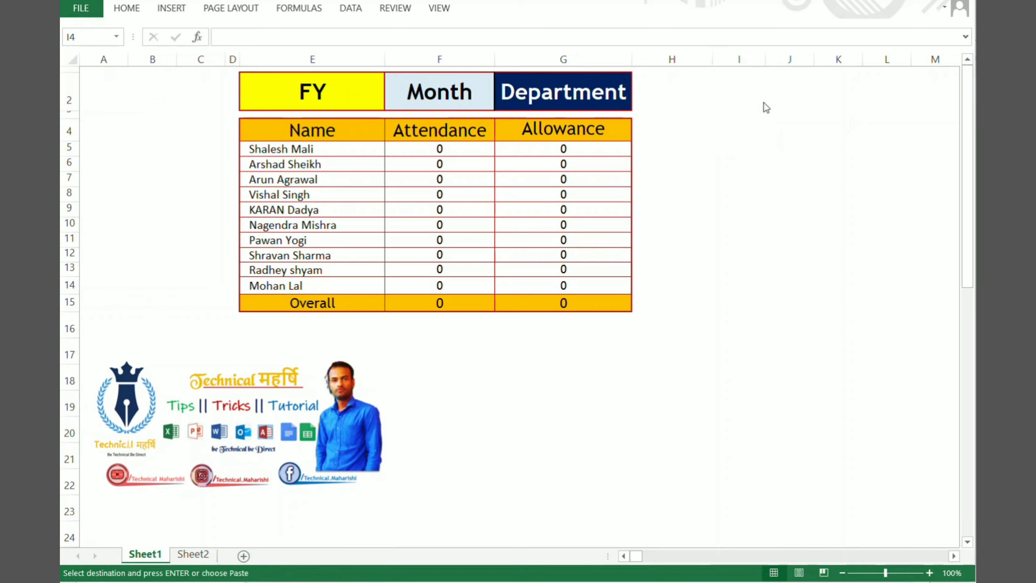
pyautogui.click(739, 129)
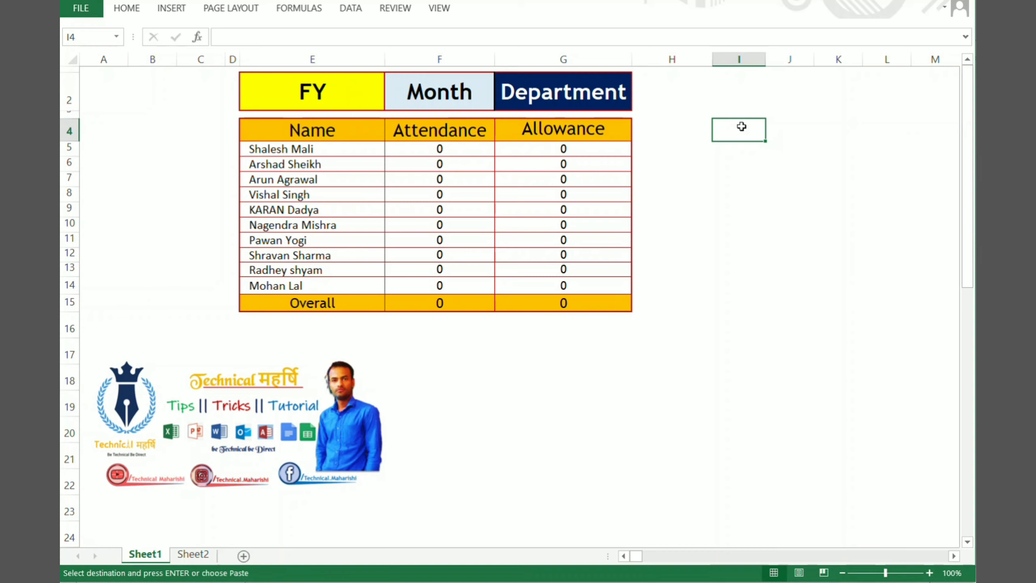
pyautogui.hotkey('ctrl', 'v')
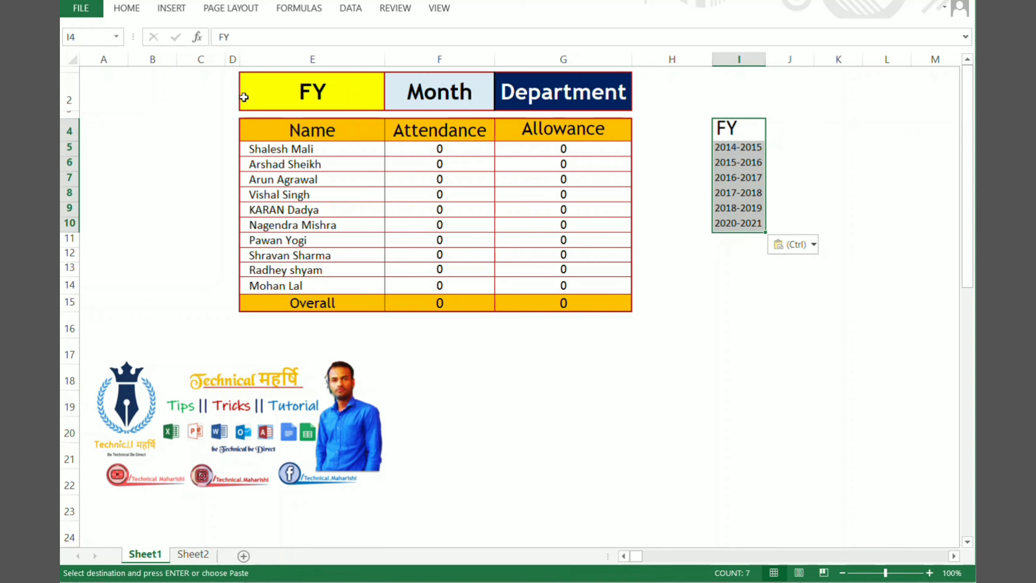
# - Open the data validation settings for header cell E2 and allow List entries
pyautogui.click(312, 90)
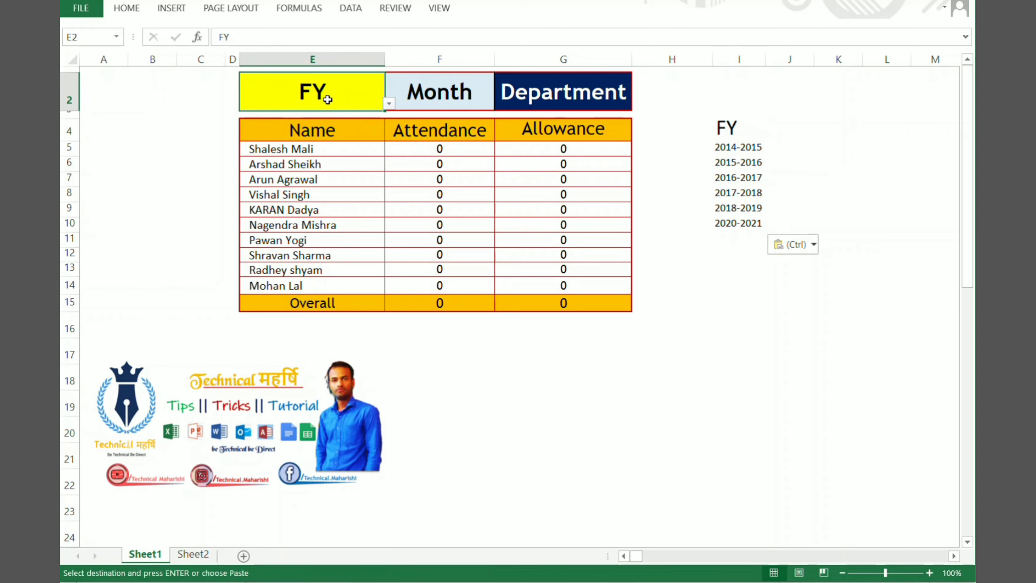
pyautogui.click(351, 8)
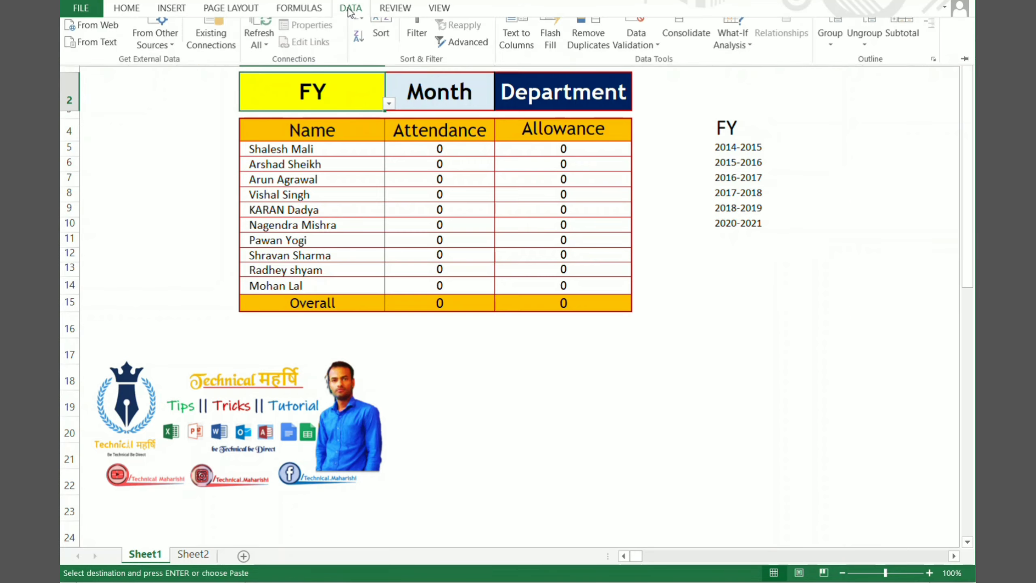
pyautogui.click(646, 53)
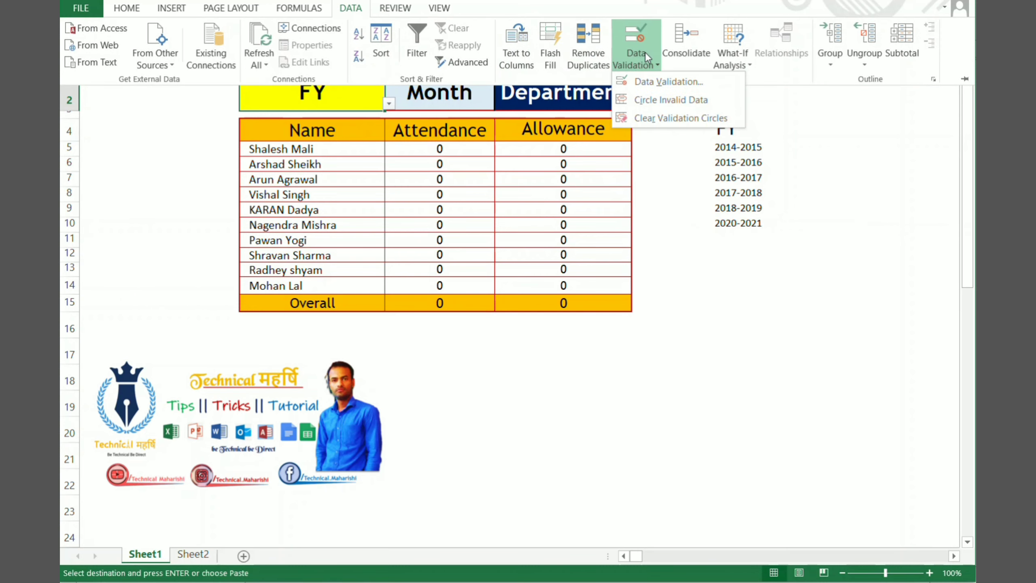
pyautogui.click(658, 83)
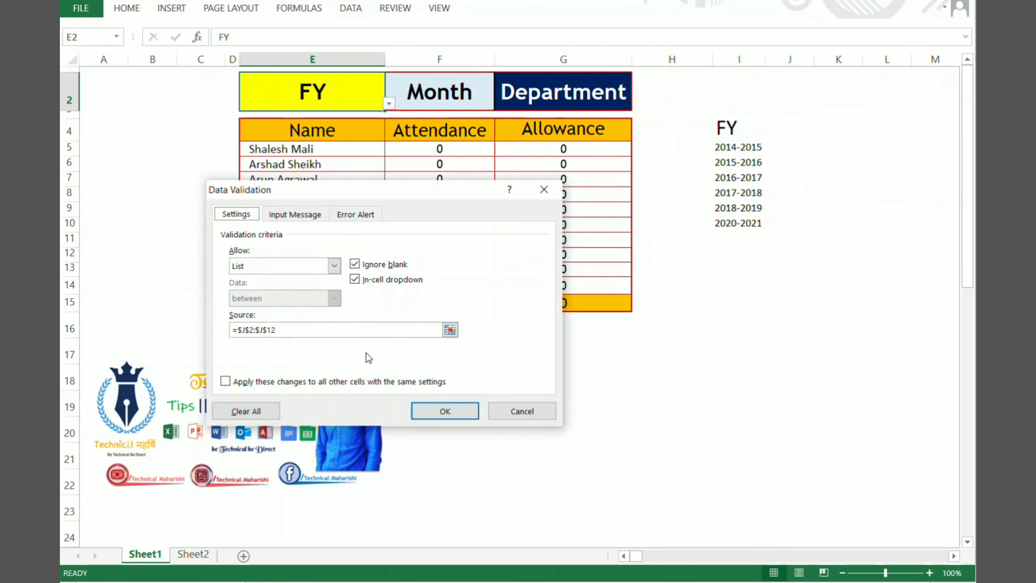
pyautogui.click(270, 266)
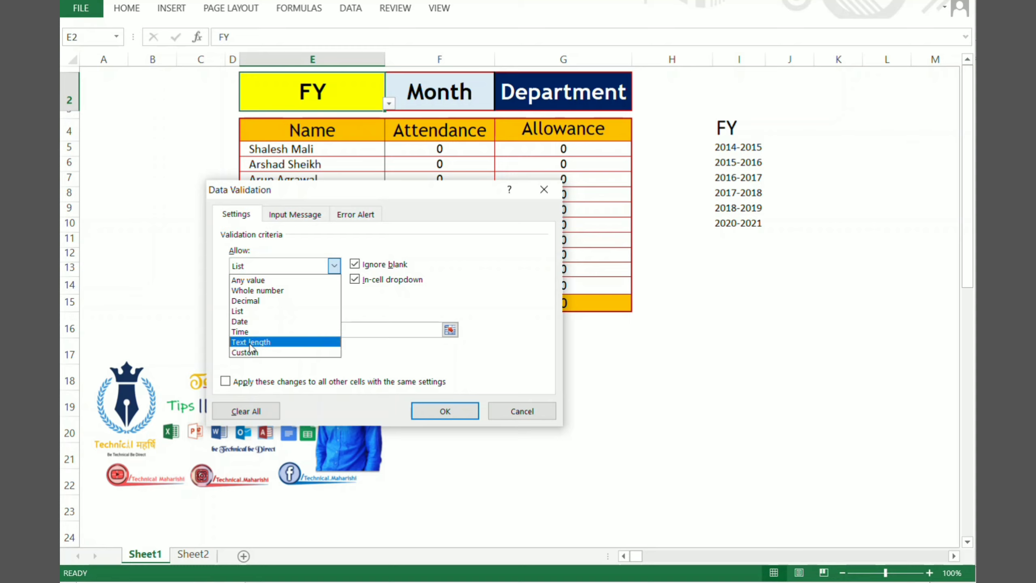
pyautogui.click(244, 315)
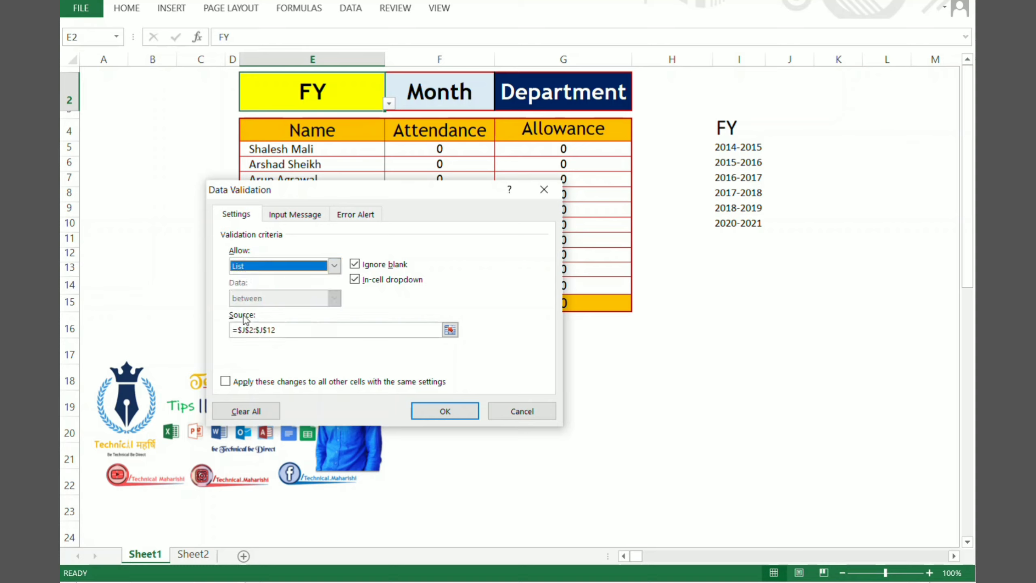
# - Replace the E2 validation list source with the FY range =$I$4:$I$10 and apply it
pyautogui.click(294, 329)
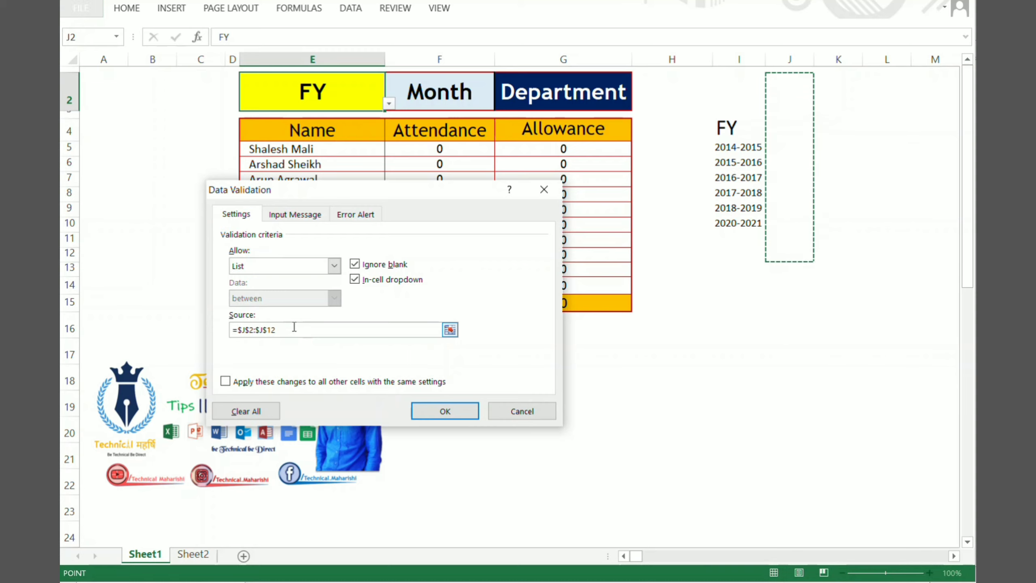
pyautogui.moveTo(294, 326); pyautogui.dragTo(227, 327)
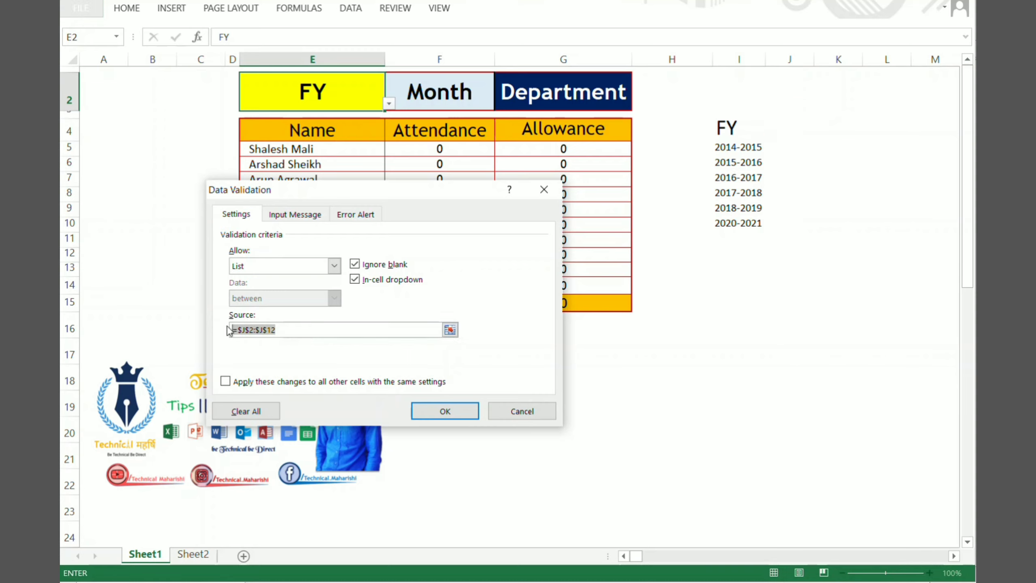
pyautogui.press('BackSpace')
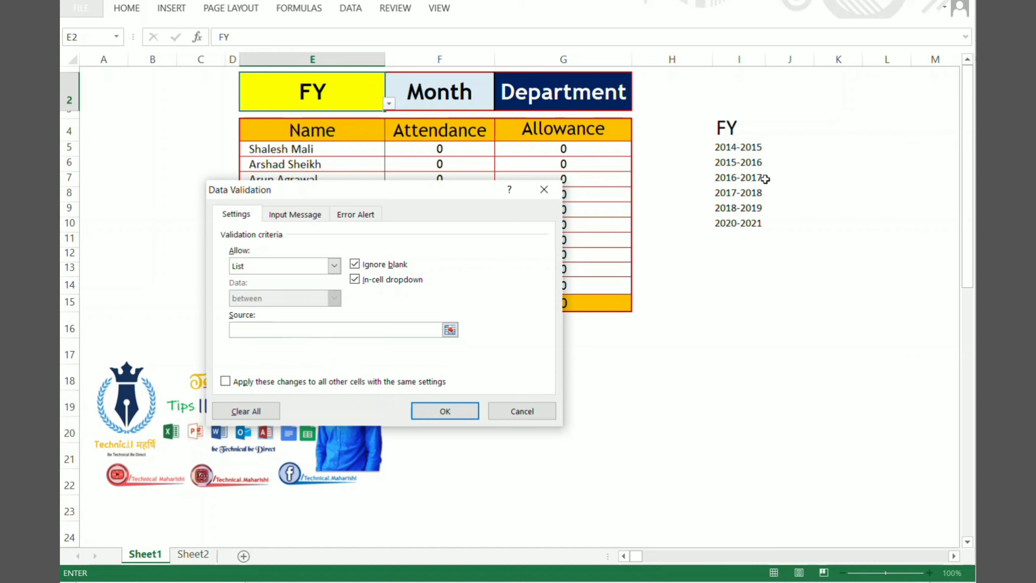
pyautogui.click(727, 122)
pyautogui.moveTo(726, 123); pyautogui.dragTo(725, 227)
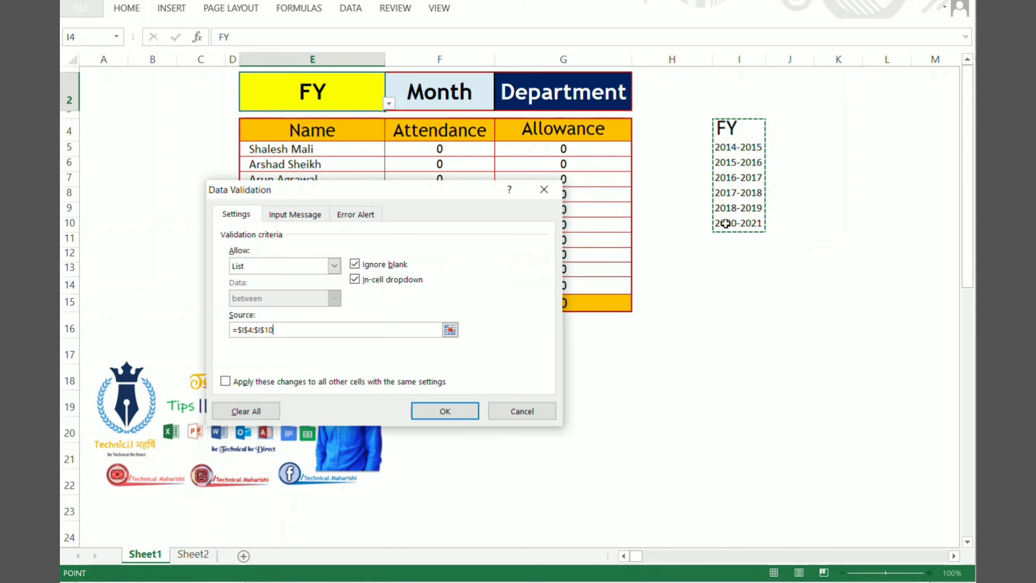
pyautogui.click(445, 411)
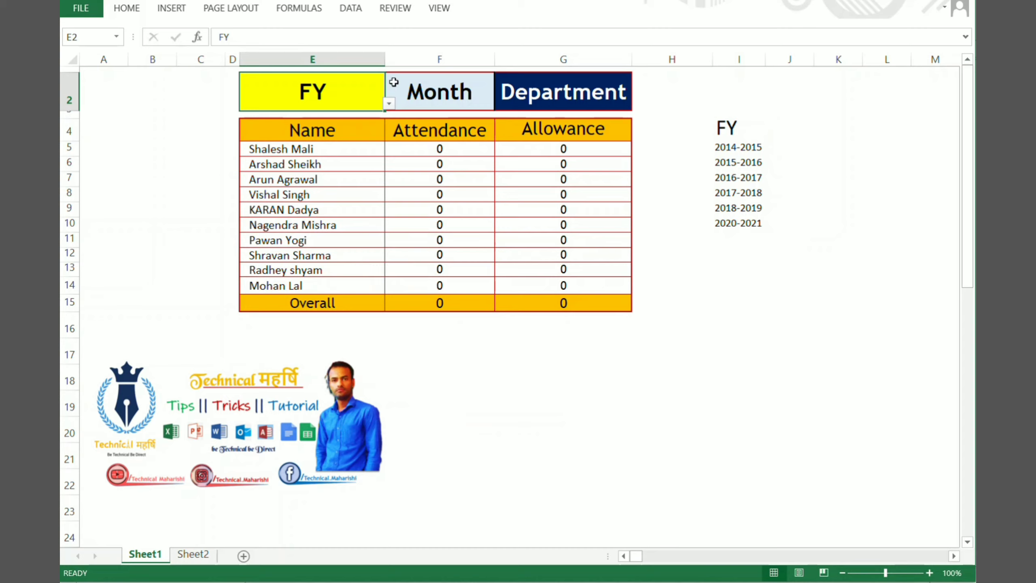
# - Review the financial year choices in E2's drop-down list and inspect the Month and Department header cells
pyautogui.click(388, 105)
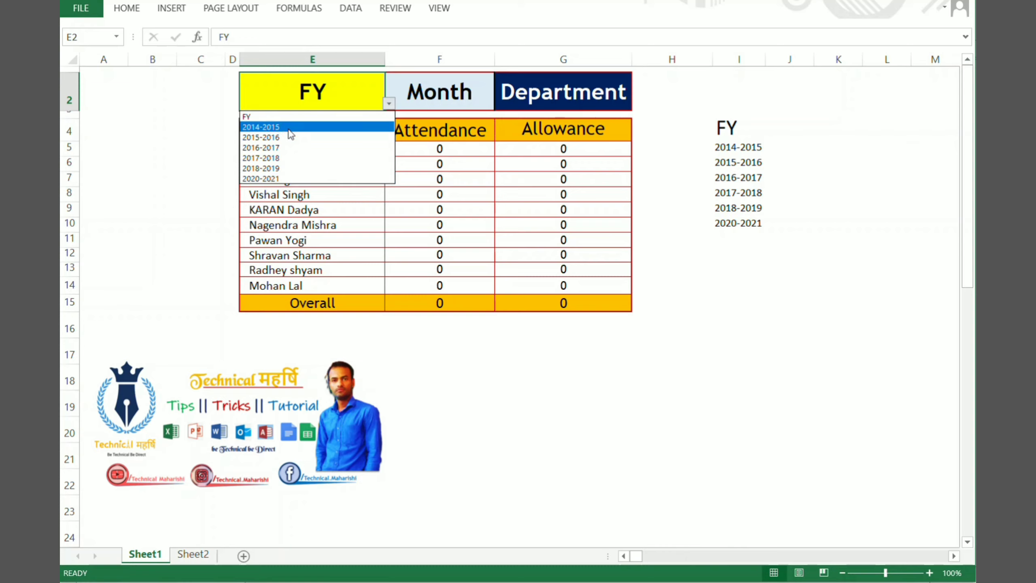
pyautogui.click(461, 90)
pyautogui.click(460, 90)
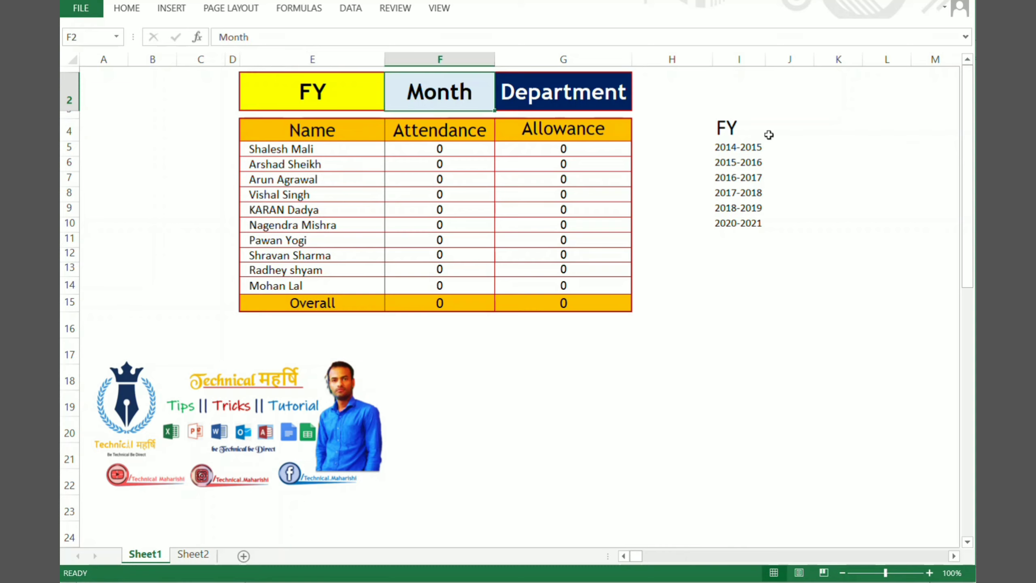
pyautogui.click(810, 123)
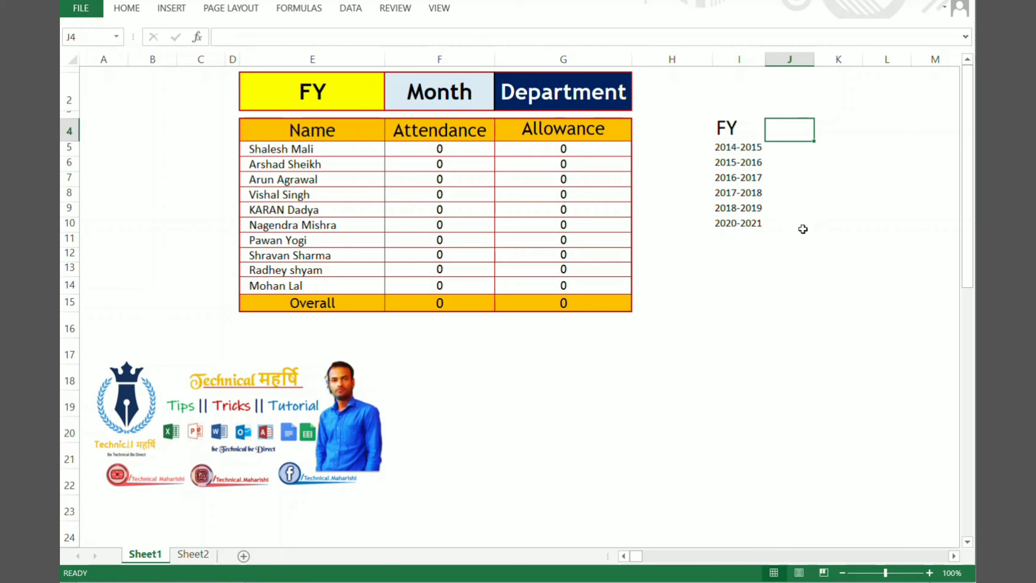
pyautogui.click(570, 91)
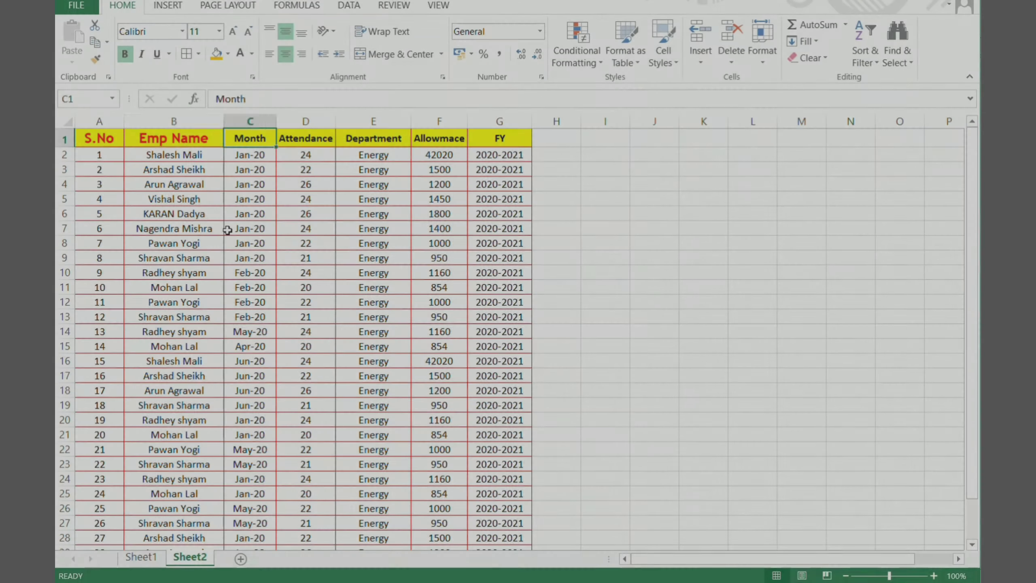
# - Run down Sheet2's Emp Name column and back to the top to examine how the unfrozen header row scrolls
pyautogui.hotkey('ctrl', 'Home')
pyautogui.press('Down')
pyautogui.press('Right')
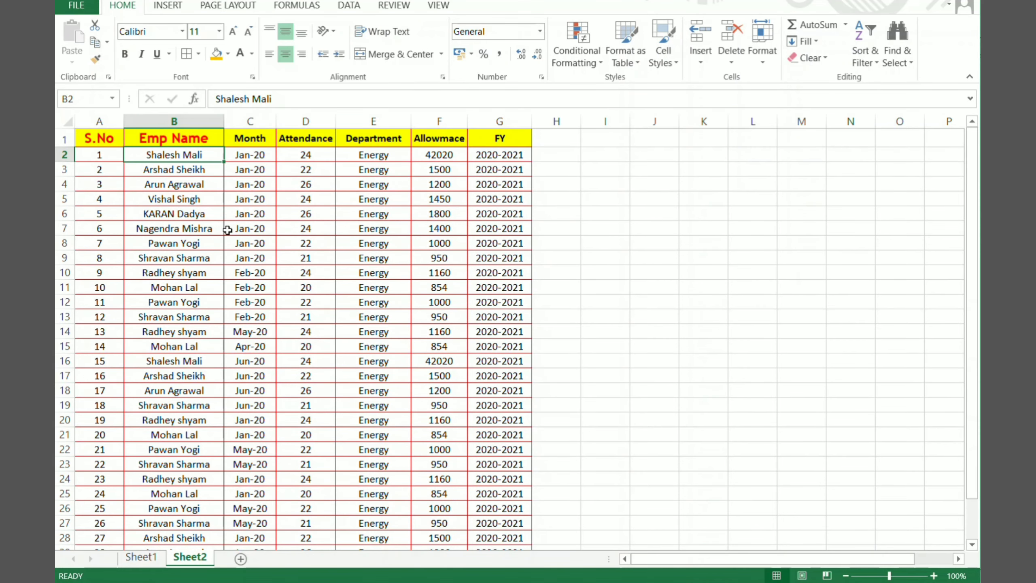
pyautogui.press('Down')
pyautogui.press('Down')
pyautogui.press('Down')
pyautogui.press('Down')
pyautogui.press('Down')
pyautogui.press('Down')
pyautogui.press('Down')
pyautogui.press('Down')
pyautogui.press('Down')
pyautogui.press('Down')
pyautogui.press('Down')
pyautogui.press('Down')
pyautogui.press('Down')
pyautogui.press('Down')
pyautogui.press('Down')
pyautogui.press('Down')
pyautogui.press('Down')
pyautogui.press('Down')
pyautogui.press('Down')
pyautogui.press('Down')
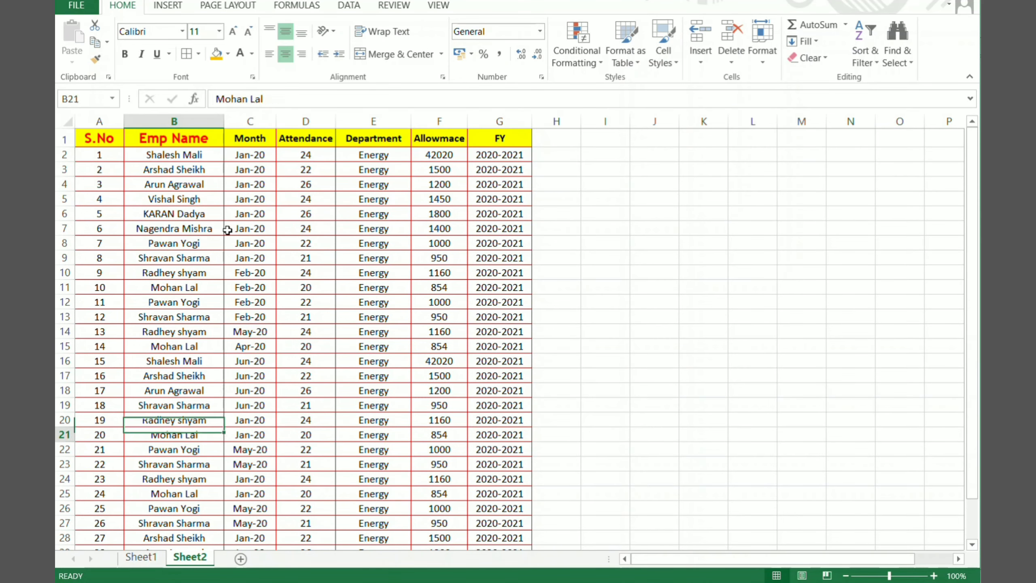
pyautogui.press('Down')
pyautogui.press('Down')
pyautogui.press('Down')
pyautogui.press('Down')
pyautogui.press('Up')
pyautogui.press('Up')
pyautogui.press('Up')
pyautogui.press('Up')
pyautogui.press('Up')
pyautogui.press('Up')
pyautogui.press('Up')
pyautogui.press('Up')
pyautogui.press('Up')
pyautogui.press('Up')
pyautogui.press('Up')
pyautogui.press('Up')
pyautogui.press('Up')
pyautogui.press('Up')
pyautogui.press('Up')
pyautogui.press('Up')
pyautogui.press('Up')
pyautogui.press('Up')
pyautogui.press('Up')
pyautogui.press('Up')
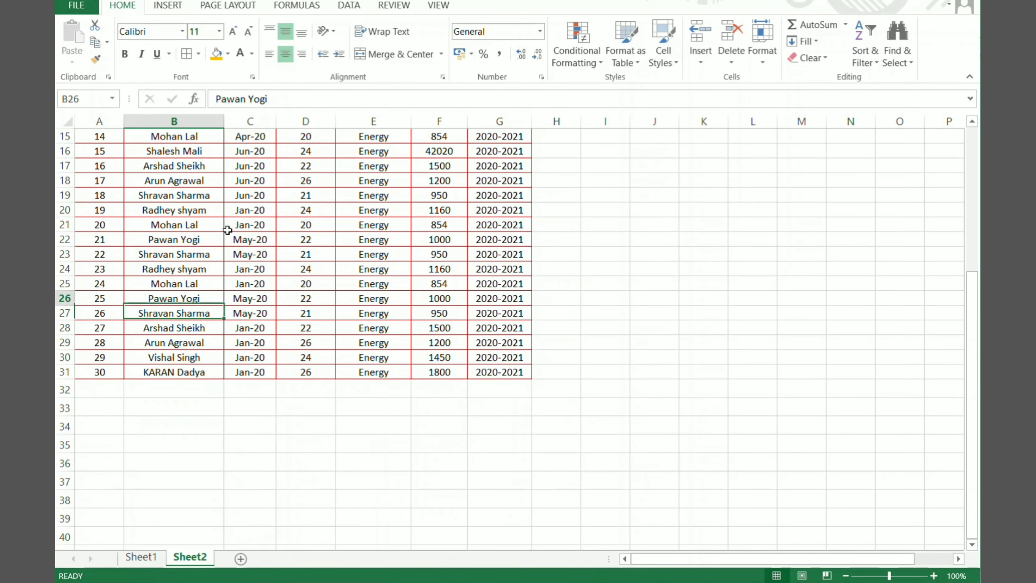
pyautogui.hotkey('ctrl', 'Up')
pyautogui.press('Left')
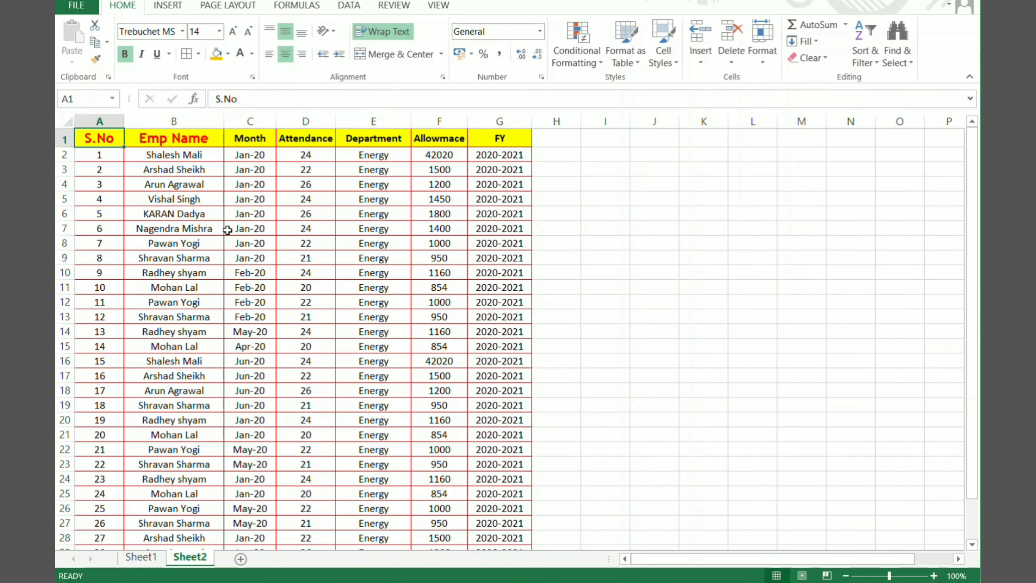
# - Run down Sheet2's Month column from cell C2 and back up to examine how the frozen header row behaves
pyautogui.press('Down')
pyautogui.press('Right')
pyautogui.press('Right')
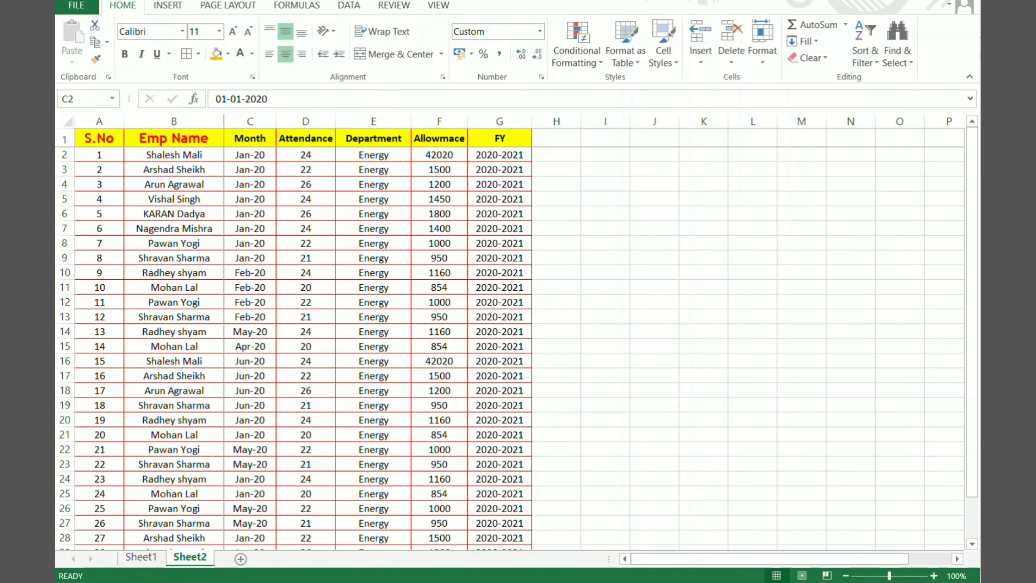
pyautogui.press('Down')
pyautogui.press('Down')
pyautogui.press('Down')
pyautogui.press('Down')
pyautogui.press('Down')
pyautogui.press('Down')
pyautogui.press('Down')
pyautogui.press('Down')
pyautogui.press('Down')
pyautogui.press('Down')
pyautogui.press('Down')
pyautogui.press('Down')
pyautogui.press('Down')
pyautogui.press('Down')
pyautogui.press('Down')
pyautogui.press('Down')
pyautogui.press('Down')
pyautogui.press('Down')
pyautogui.press('Down')
pyautogui.press('Down')
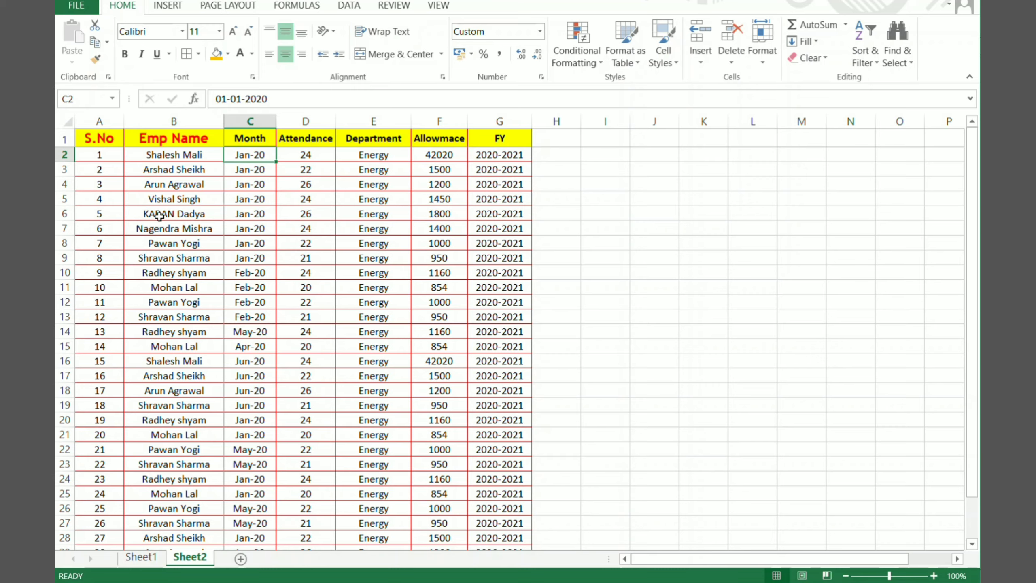
pyautogui.press('Down')
pyautogui.press('Down')
pyautogui.press('Down')
pyautogui.press('Down')
pyautogui.press('Down')
pyautogui.press('Down')
pyautogui.press('Down')
pyautogui.press('Down')
pyautogui.press('Down')
pyautogui.press('Down')
pyautogui.press('Down')
pyautogui.press('Down')
pyautogui.press('Down')
pyautogui.press('Down')
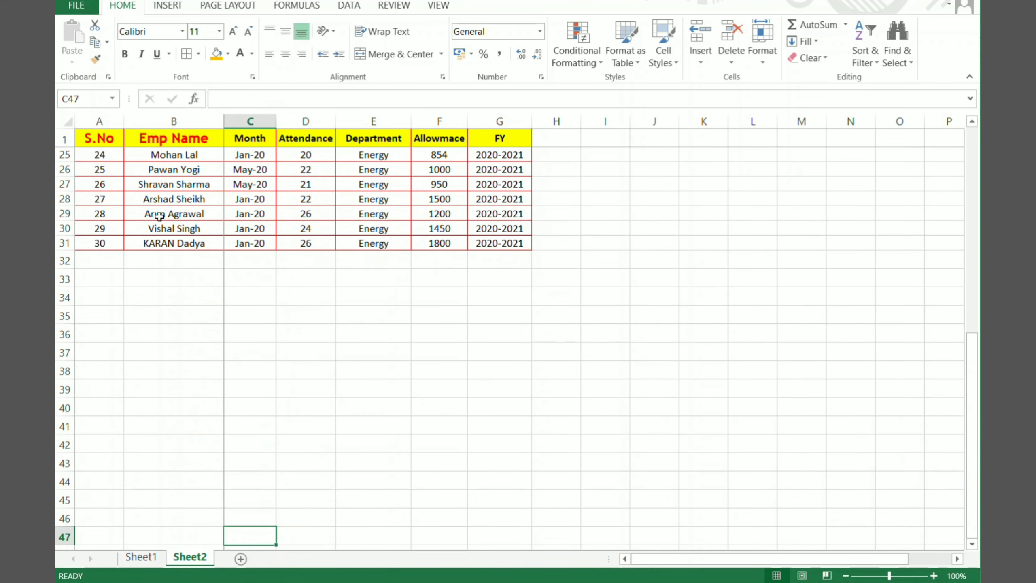
pyautogui.press('Up')
pyautogui.press('Up')
pyautogui.press('Up')
pyautogui.press('Up')
pyautogui.press('Up')
pyautogui.press('Up')
pyautogui.press('Up')
pyautogui.press('Up')
pyautogui.press('Up')
pyautogui.press('Up')
pyautogui.press('Up')
pyautogui.press('Up')
pyautogui.press('Up')
pyautogui.press('Up')
pyautogui.press('Up')
pyautogui.press('Up')
pyautogui.press('Up')
pyautogui.press('Up')
pyautogui.press('Up')
pyautogui.press('Up')
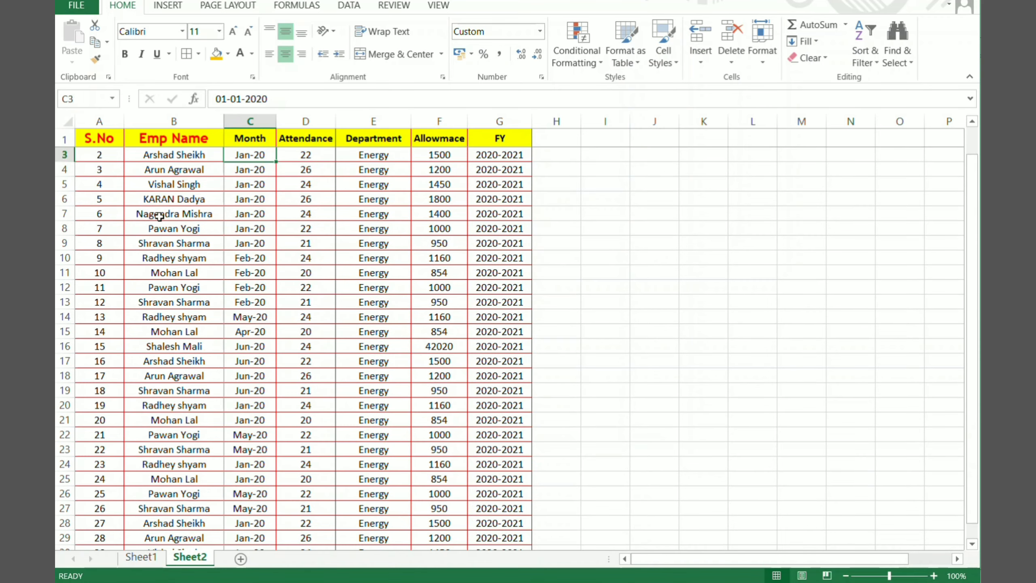
pyautogui.press('Up')
pyautogui.press('Up')
pyautogui.press('Down')
pyautogui.press('Left')
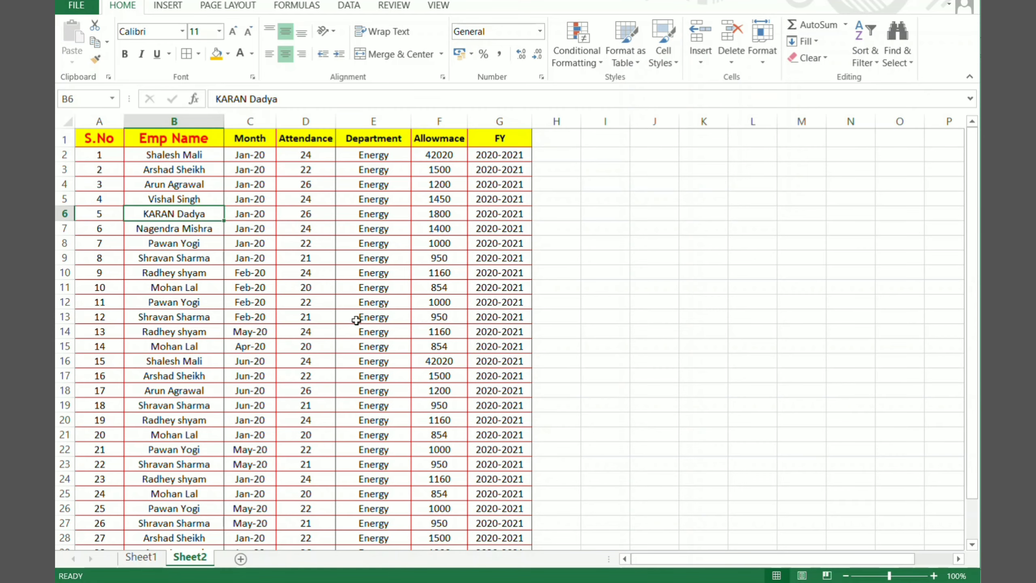
# - Move along row 2 of Sheet2 from cell C2 past the FY column and back to examine how the unfrozen columns scroll
pyautogui.scroll(-1, 354, 321)
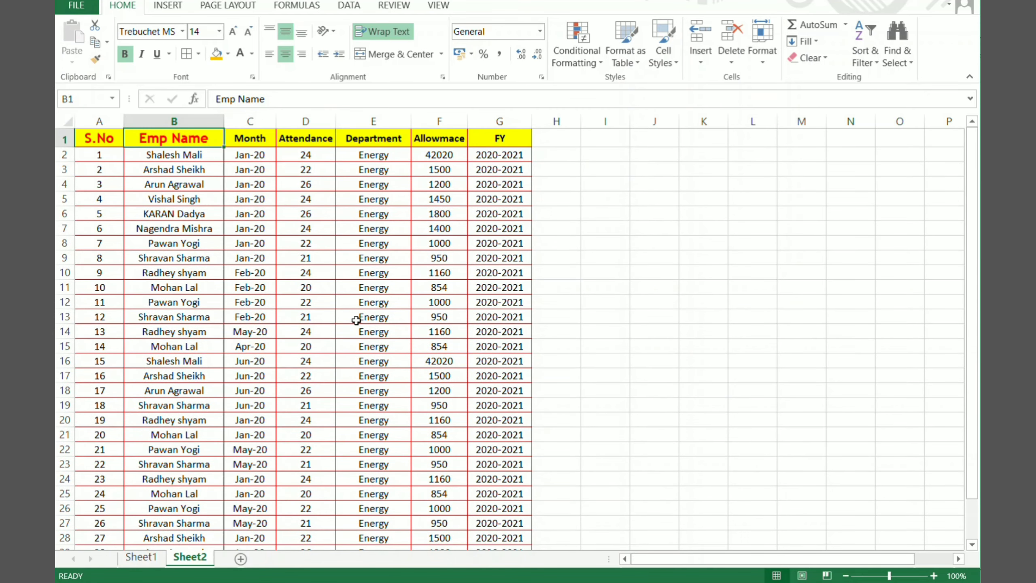
pyautogui.click(250, 154)
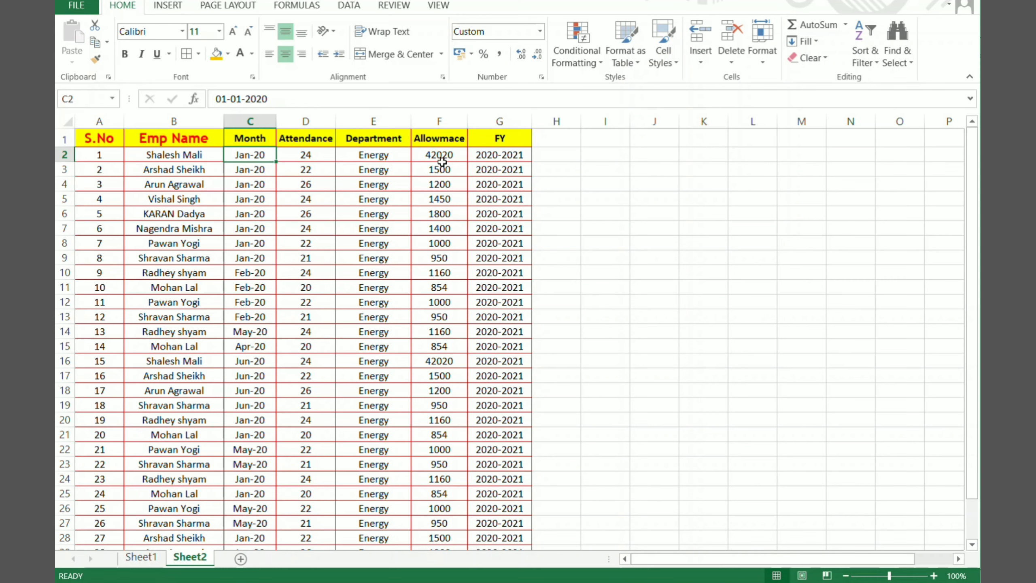
pyautogui.press('Right')
pyautogui.press('Right')
pyautogui.press('Right')
pyautogui.press('Right')
pyautogui.press('Right')
pyautogui.press('Right')
pyautogui.press('Right')
pyautogui.press('Right')
pyautogui.press('Right')
pyautogui.press('Right')
pyautogui.press('Right')
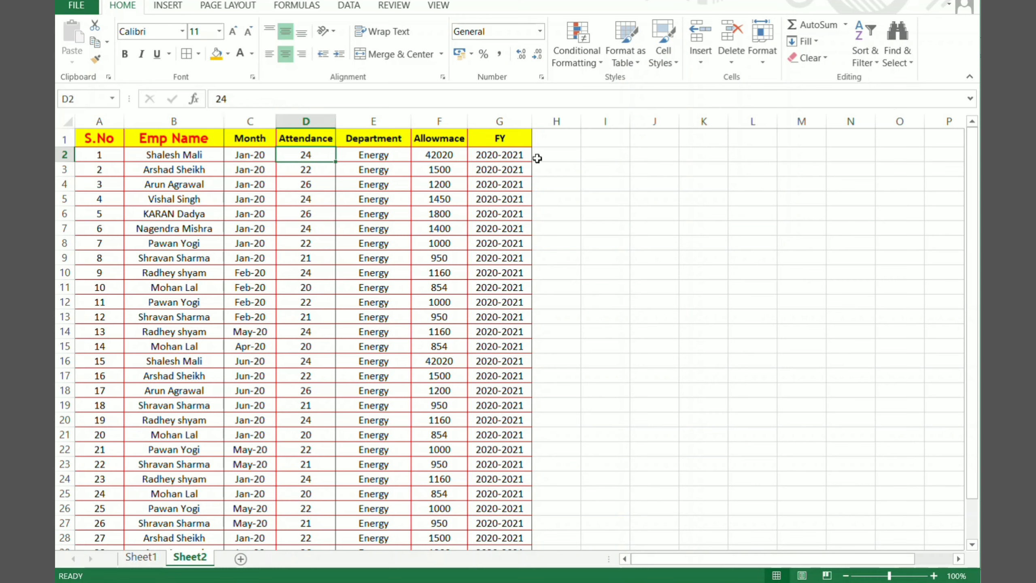
pyautogui.press('Right')
pyautogui.press('Right')
pyautogui.press('Right')
pyautogui.press('Right')
pyautogui.press('Right')
pyautogui.press('Right')
pyautogui.press('Right')
pyautogui.press('Right')
pyautogui.press('Right')
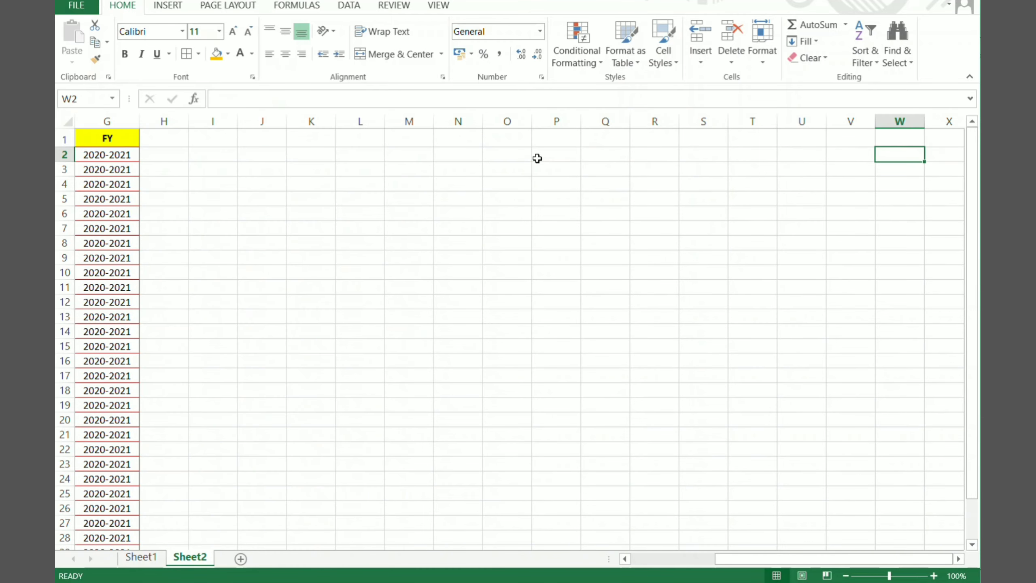
pyautogui.press('Home')
pyautogui.press('Down')
pyautogui.press('Right')
pyautogui.press('Down')
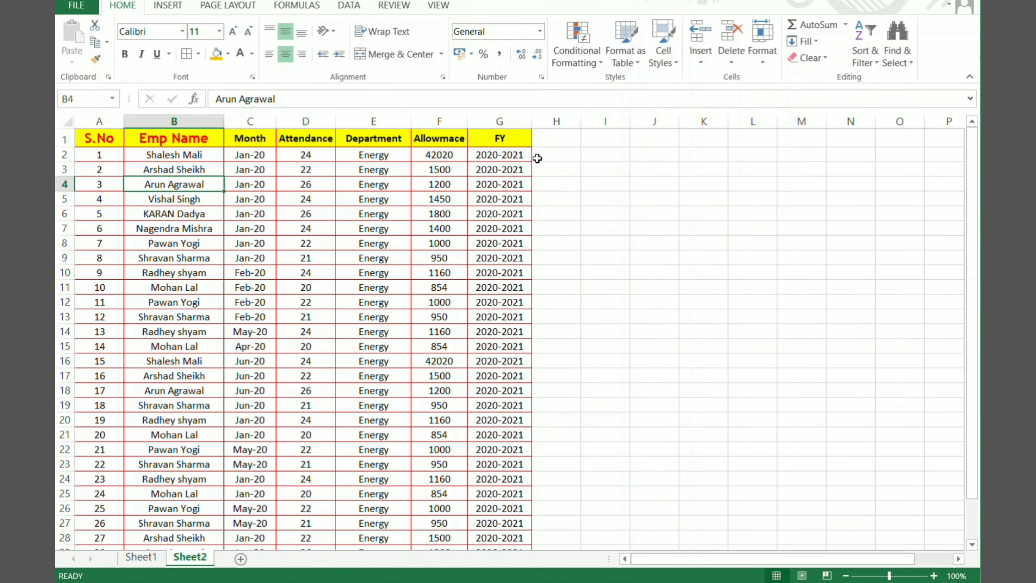
# - Freeze Sheet2's panes at cell C2, locking the header row and the S.No and Emp Name columns
pyautogui.click(249, 156)
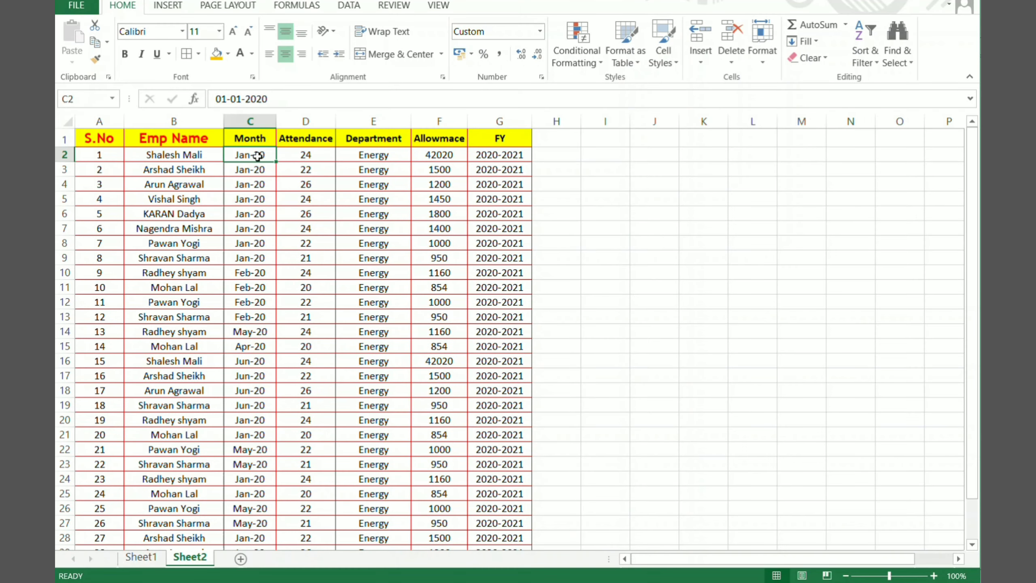
pyautogui.hotkey('alt', 'w')
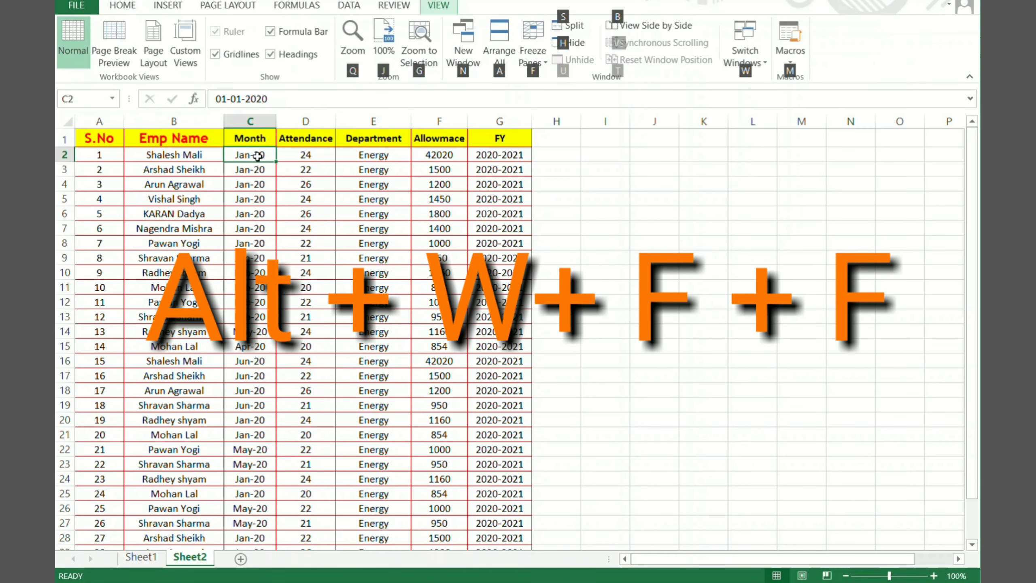
pyautogui.press('f')
pyautogui.press('f')
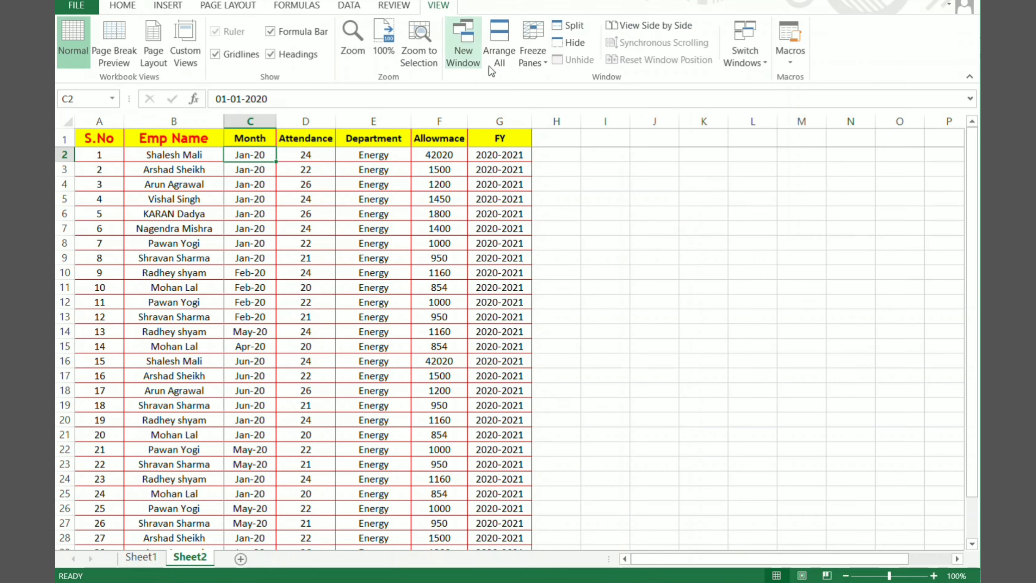
# - Move along row 2 of Sheet2 far past the FY column and back to column A to examine how the frozen S.No and Emp Name columns behave
pyautogui.click(533, 55)
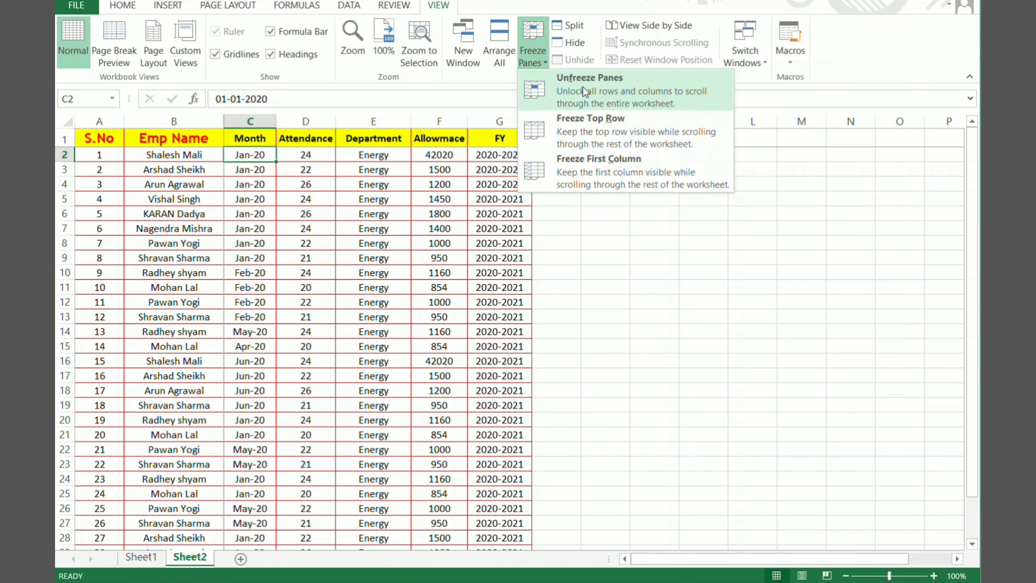
pyautogui.click(336, 197)
pyautogui.press('Right')
pyautogui.press('Right')
pyautogui.press('Right')
pyautogui.press('Right')
pyautogui.press('Right')
pyautogui.press('Right')
pyautogui.press('Right')
pyautogui.press('Right')
pyautogui.press('Right')
pyautogui.press('Right')
pyautogui.press('Right')
pyautogui.press('Right')
pyautogui.press('Right')
pyautogui.press('Right')
pyautogui.press('Right')
pyautogui.press('Right')
pyautogui.press('Right')
pyautogui.press('Right')
pyautogui.press('Right')
pyautogui.press('Right')
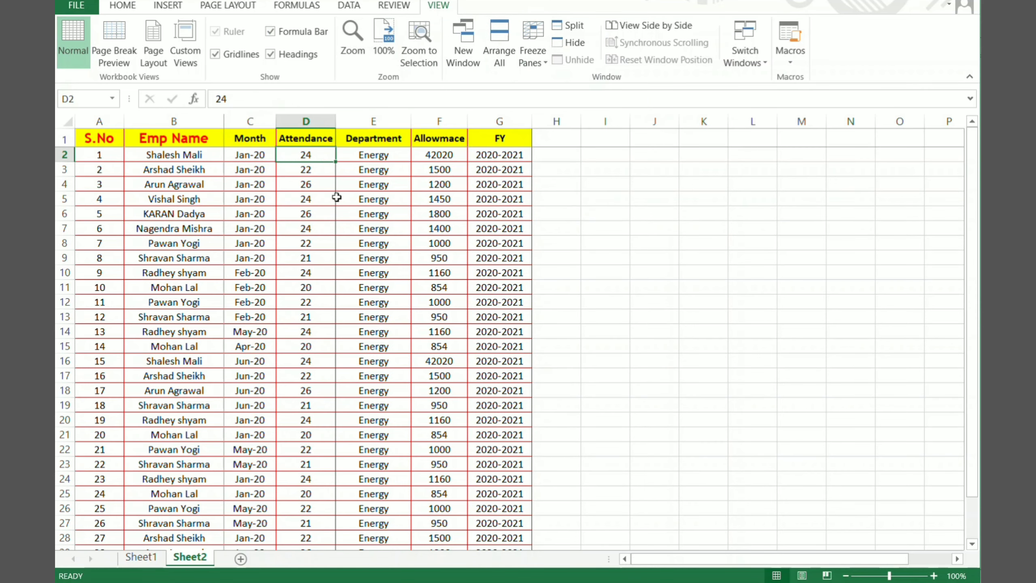
pyautogui.press('Left')
pyautogui.press('Left')
pyautogui.press('Left')
pyautogui.press('Left')
pyautogui.press('Left')
pyautogui.press('Left')
pyautogui.press('Left')
pyautogui.press('Left')
pyautogui.press('Left')
pyautogui.press('Left')
pyautogui.press('Left')
pyautogui.press('Left')
pyautogui.press('Left')
pyautogui.press('Left')
pyautogui.press('Left')
pyautogui.press('Left')
pyautogui.press('Left')
pyautogui.press('Left')
pyautogui.press('Left')
pyautogui.press('Left')
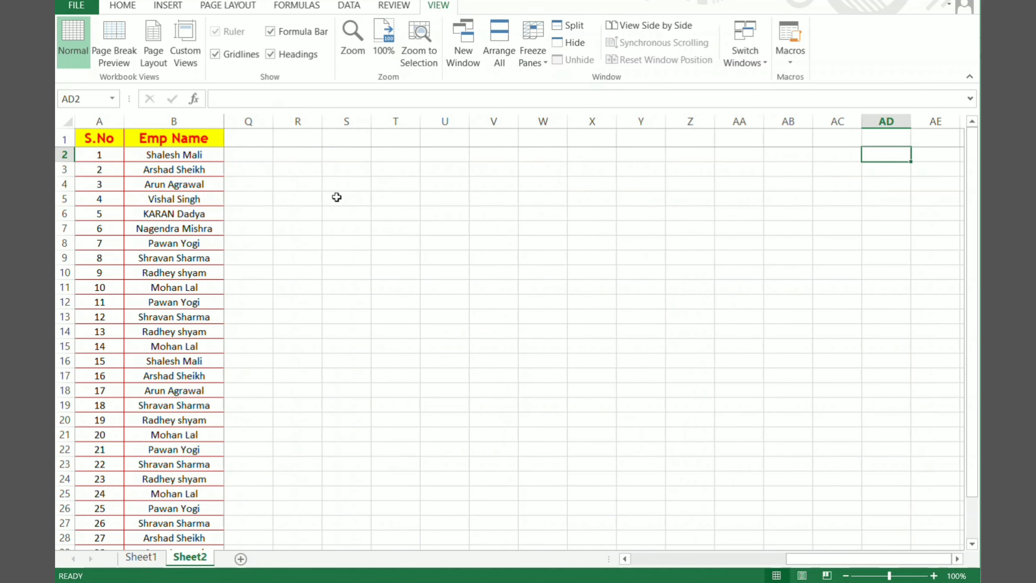
# - Run down Sheet2's S.No column past the last record and back to cell A2 to examine how the frozen header row behaves
pyautogui.press('Down')
pyautogui.press('Down')
pyautogui.press('Down')
pyautogui.press('Down')
pyautogui.press('Down')
pyautogui.press('Down')
pyautogui.press('Down')
pyautogui.press('Down')
pyautogui.press('Down')
pyautogui.press('Down')
pyautogui.press('Down')
pyautogui.press('Down')
pyautogui.press('Down')
pyautogui.press('Down')
pyautogui.press('Down')
pyautogui.press('Down')
pyautogui.press('Down')
pyautogui.press('Down')
pyautogui.press('Down')
pyautogui.press('Down')
pyautogui.press('Down')
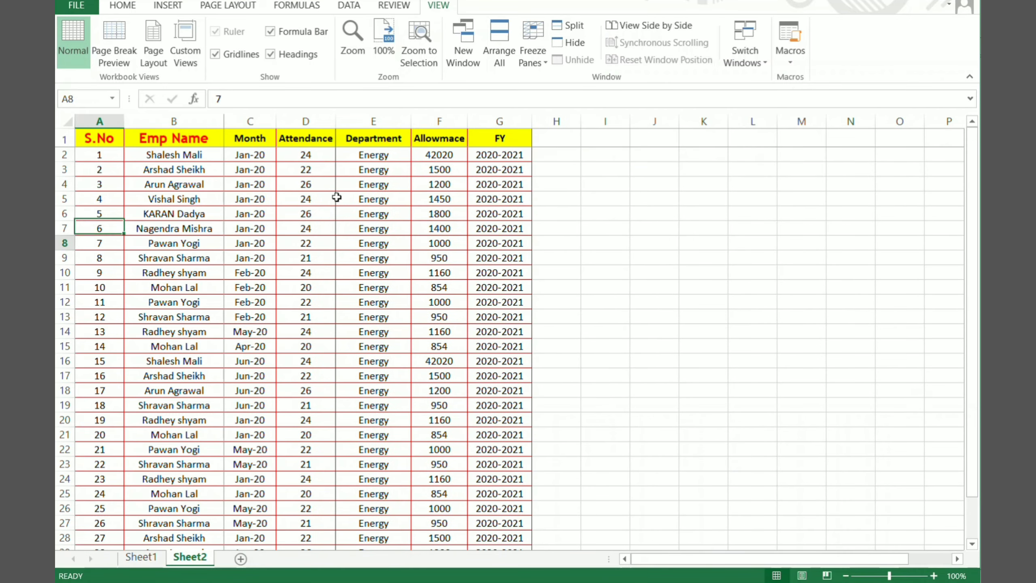
pyautogui.press('Up')
pyautogui.press('Up')
pyautogui.press('Up')
pyautogui.press('Up')
pyautogui.press('Up')
pyautogui.press('Up')
pyautogui.press('Up')
pyautogui.press('Up')
pyautogui.press('Up')
pyautogui.press('Up')
pyautogui.press('Up')
pyautogui.press('Up')
pyautogui.press('Up')
pyautogui.press('Up')
pyautogui.press('Up')
pyautogui.press('Up')
pyautogui.press('Up')
pyautogui.press('Up')
pyautogui.press('Up')
pyautogui.press('Up')
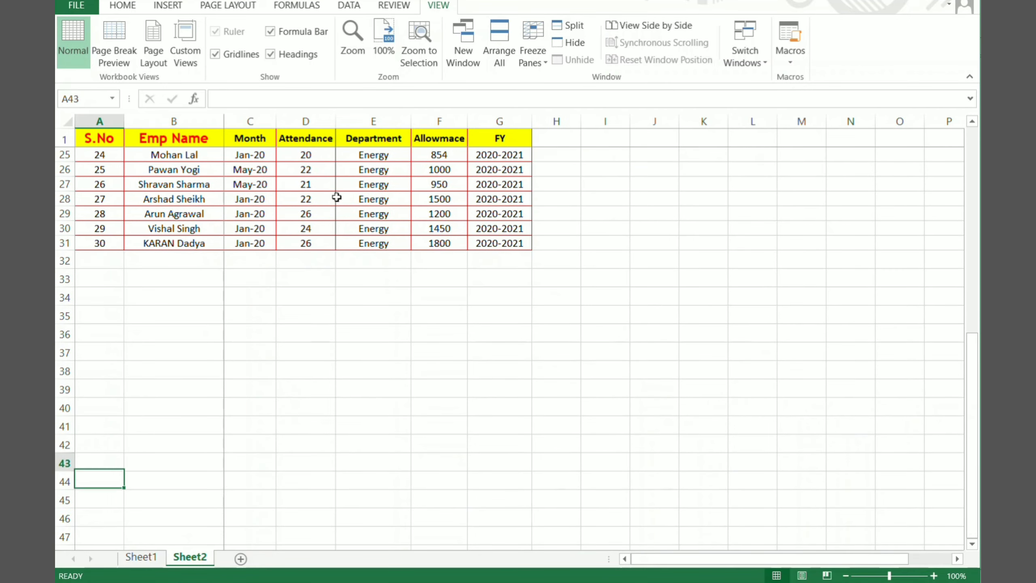
pyautogui.press('Down')
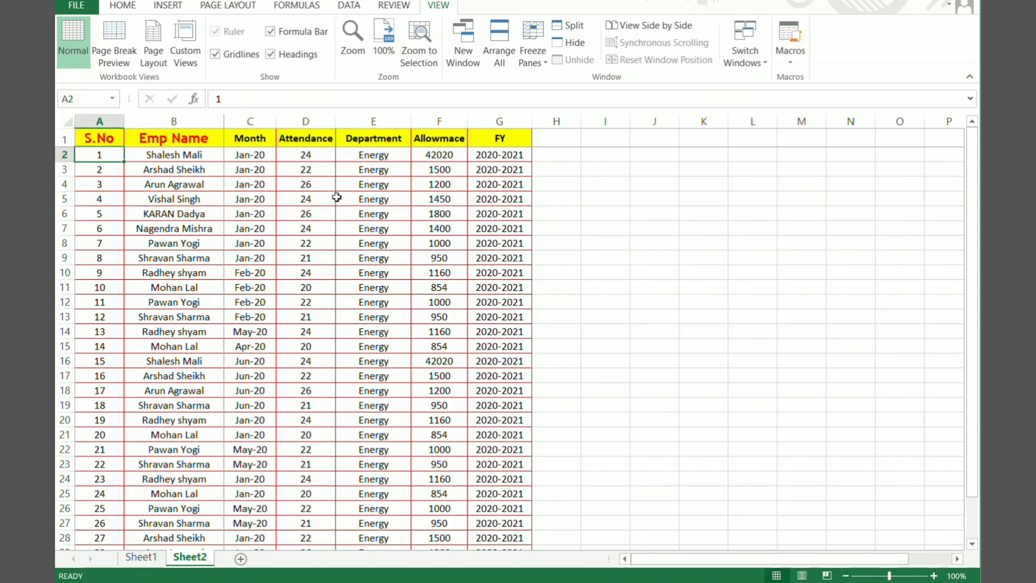
# - Unfreeze Sheet2's panes with cell C2 selected, and freeze them again at that cell
pyautogui.press('Right')
pyautogui.press('Right')
pyautogui.press('Right')
pyautogui.press('Left')
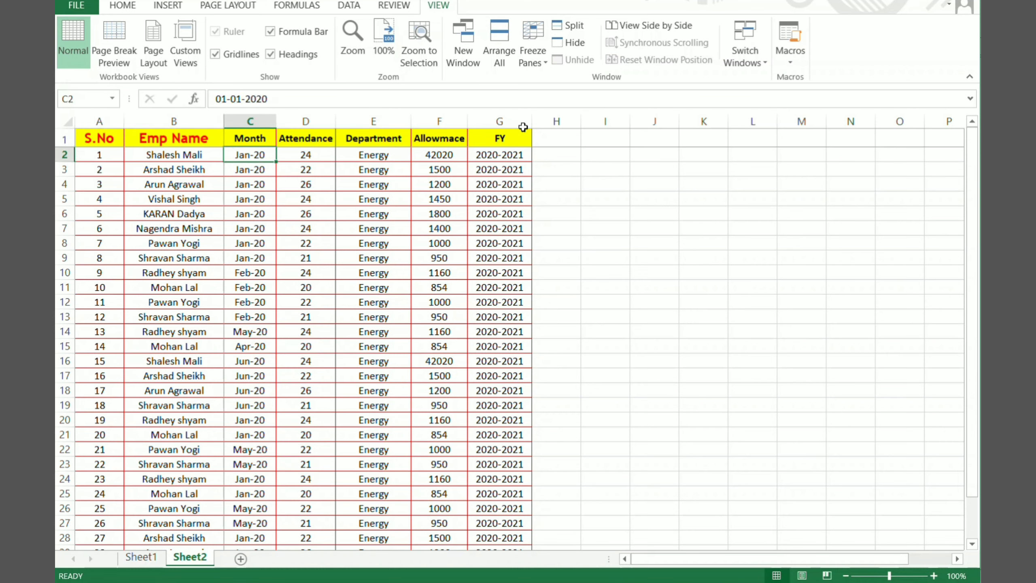
pyautogui.click(534, 40)
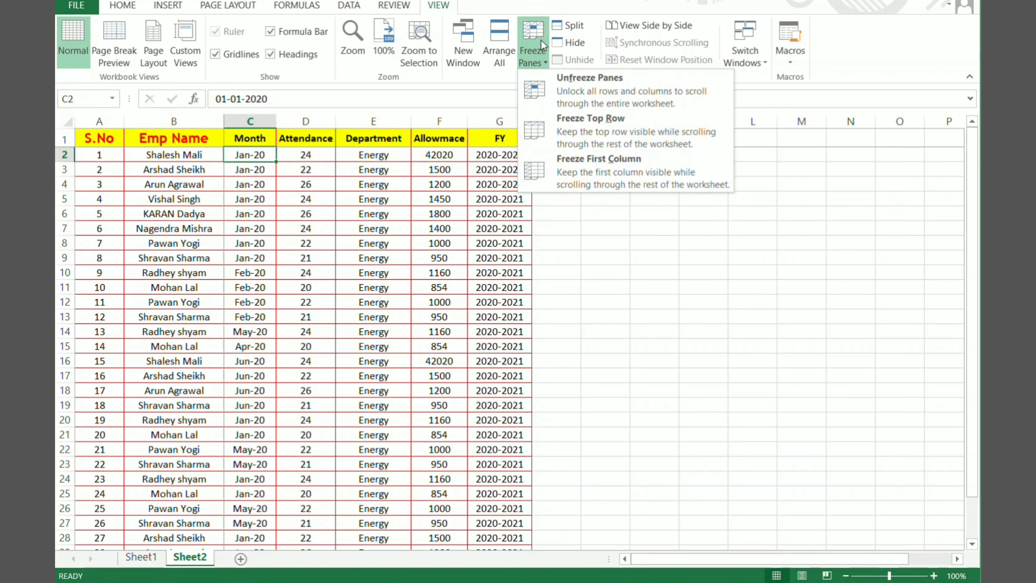
pyautogui.click(575, 81)
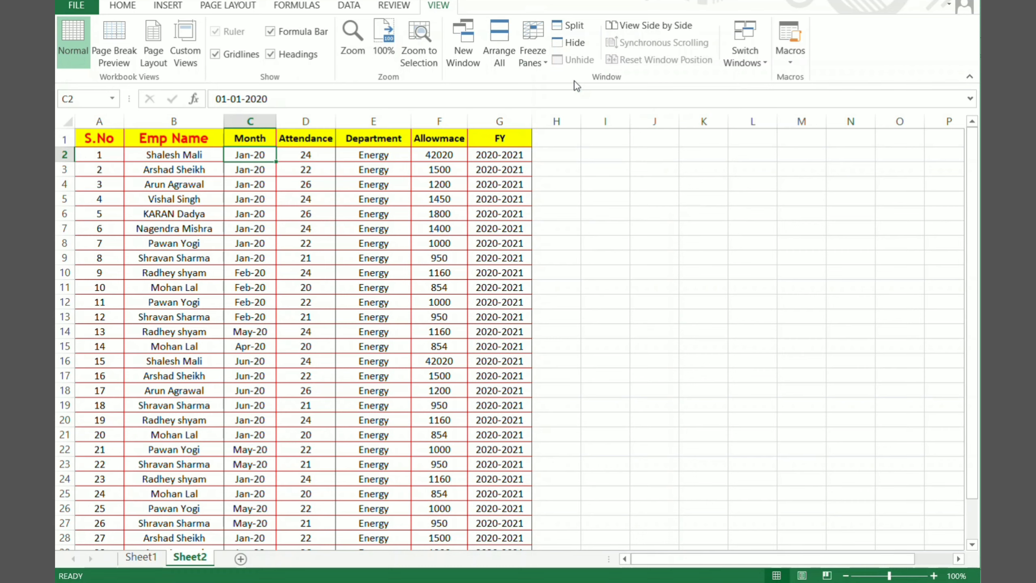
pyautogui.click(532, 49)
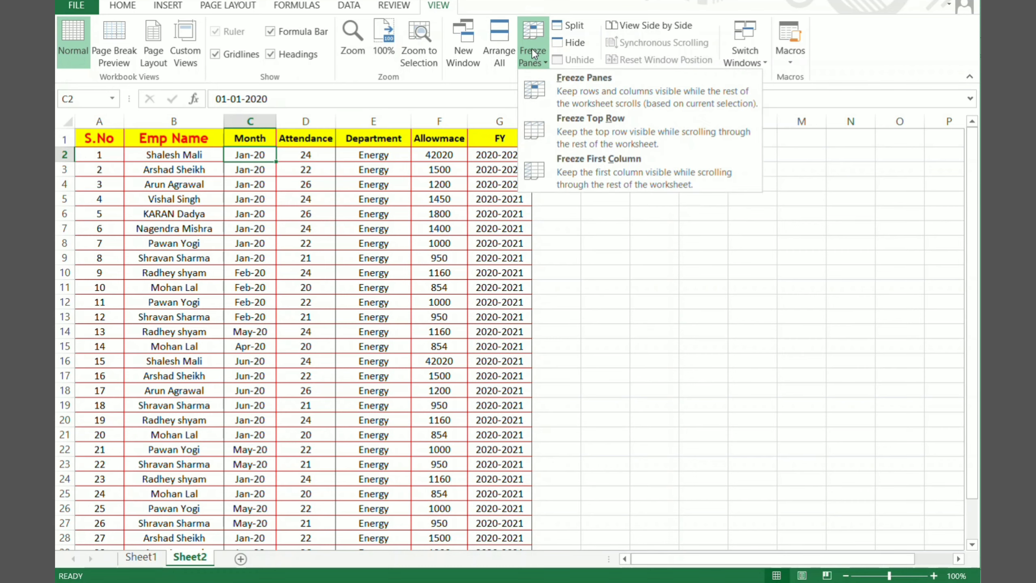
pyautogui.click(569, 84)
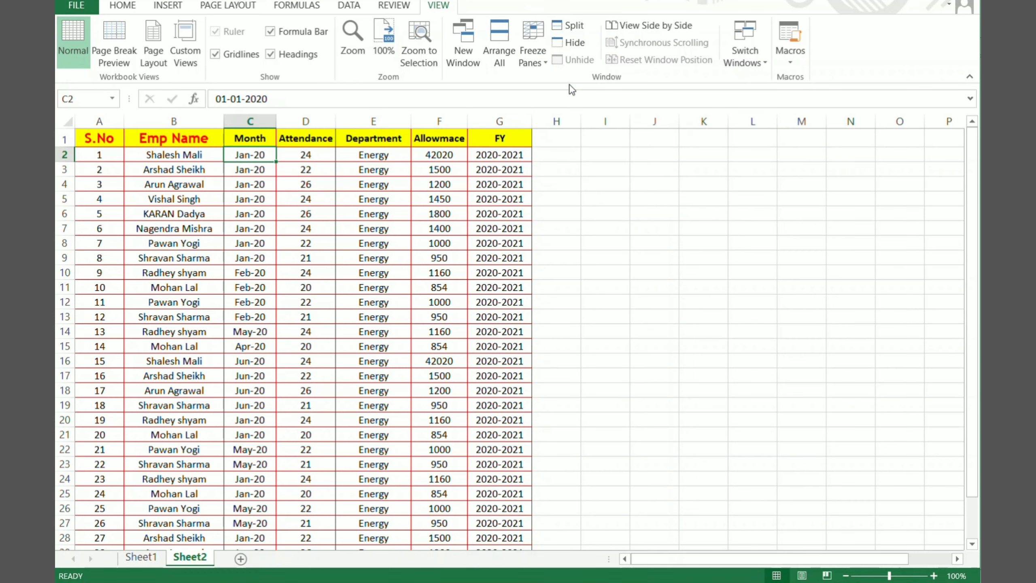
pyautogui.click(543, 51)
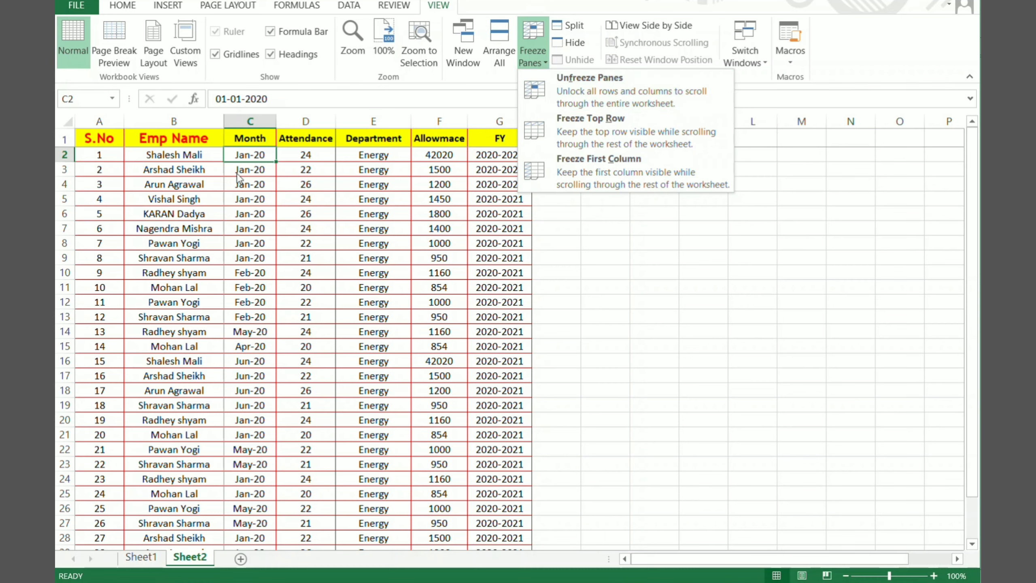
pyautogui.click(235, 153)
pyautogui.click(265, 172)
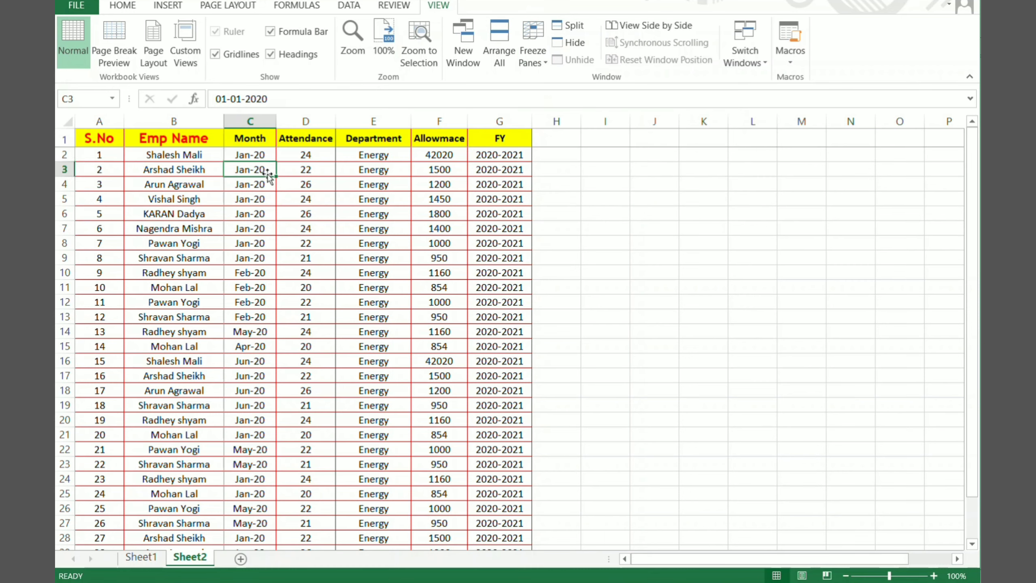